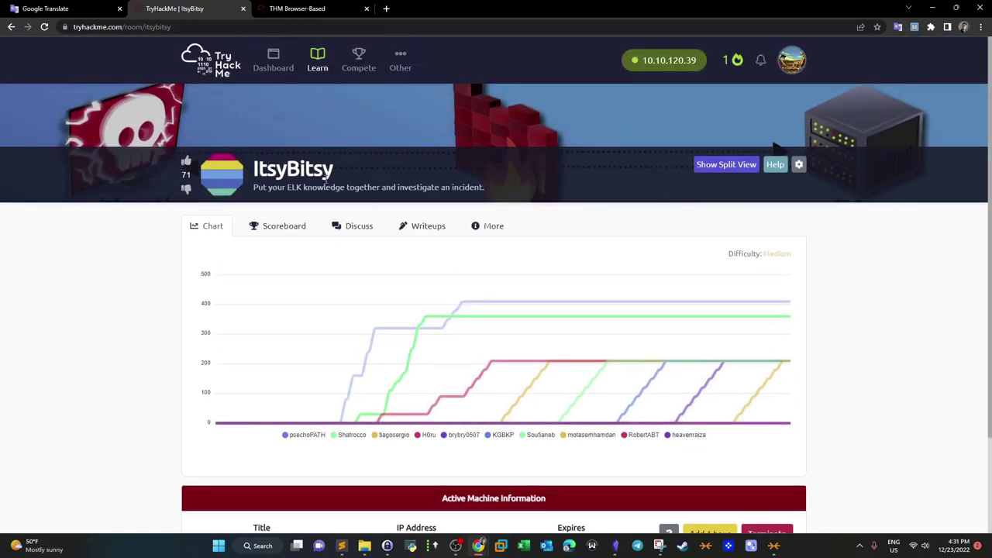
Highlight the room title ItsyBitsy and 'ELK' in the room subtitle.
left_click_drag(337, 177, 155, 205)
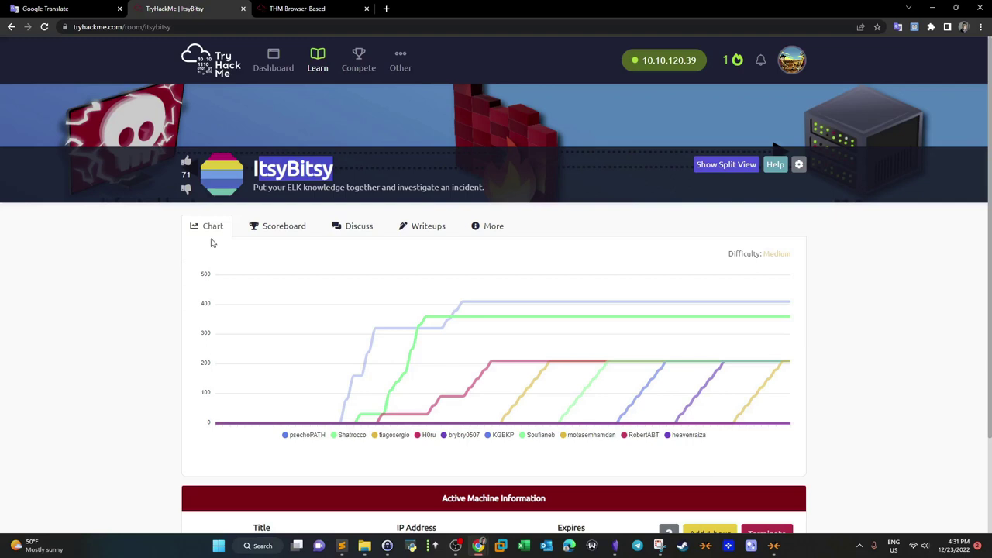
left_click_drag(288, 188, 296, 189)
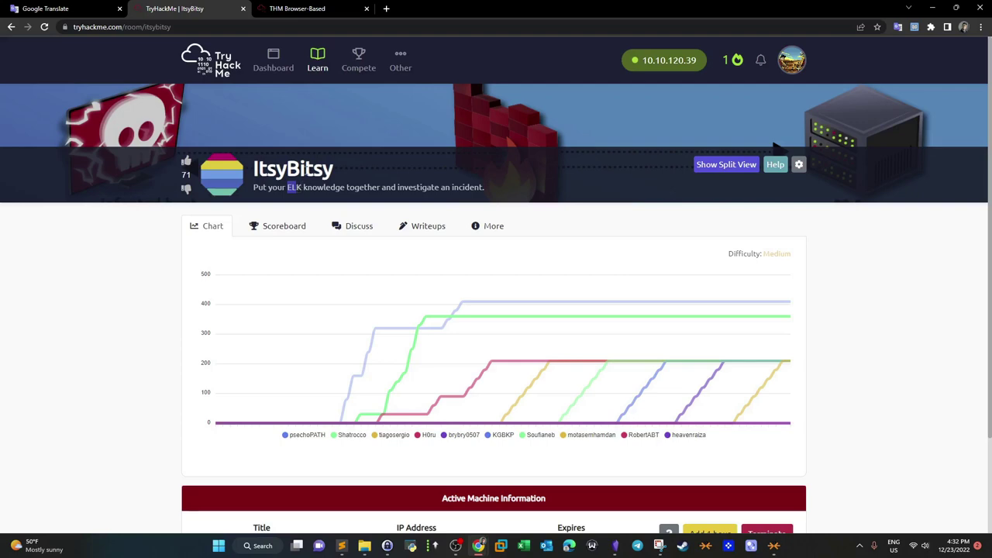
scroll(227, 285, "down", 2)
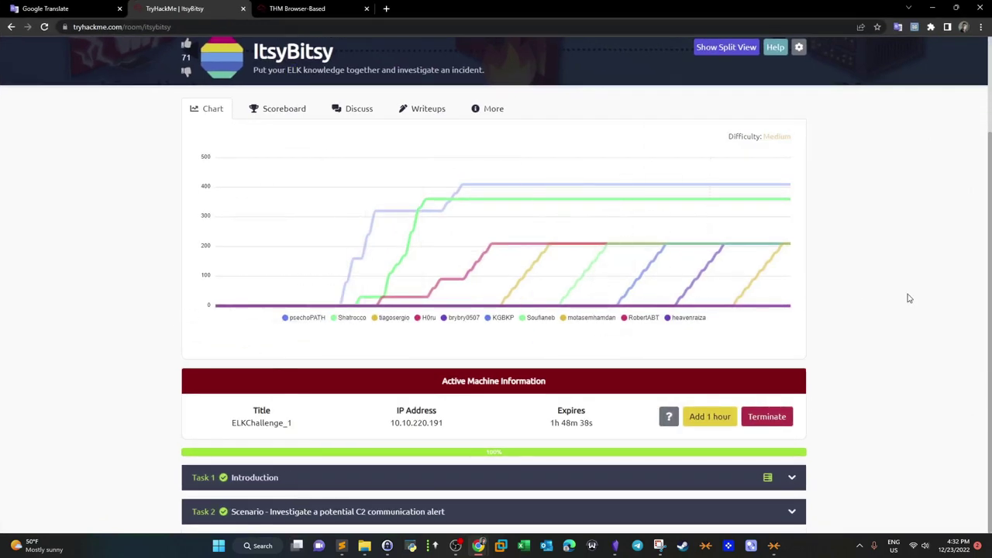
Reload the room, expand Task 2 'Scenario', and highlight its opening and suspicious-file sentences.
left_click(46, 27)
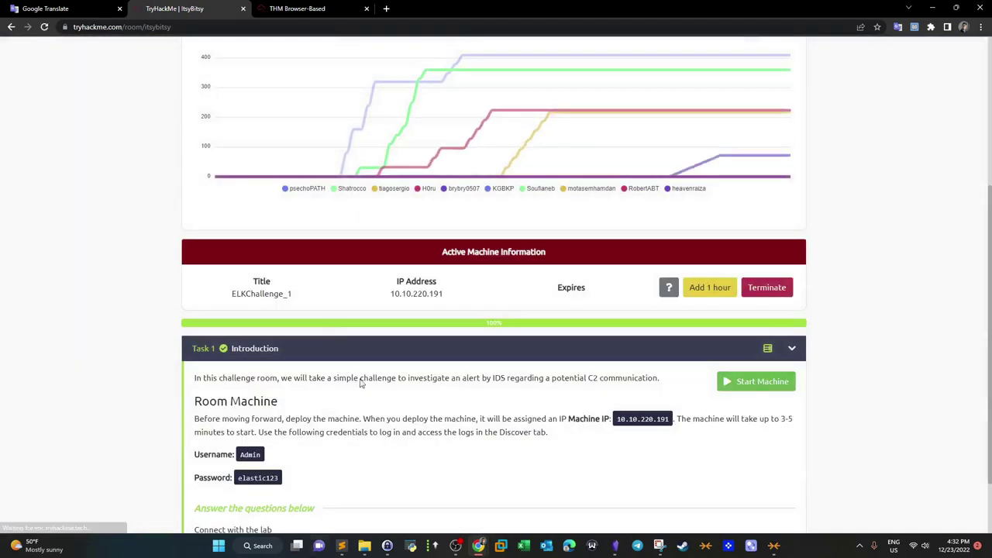
left_click(476, 517)
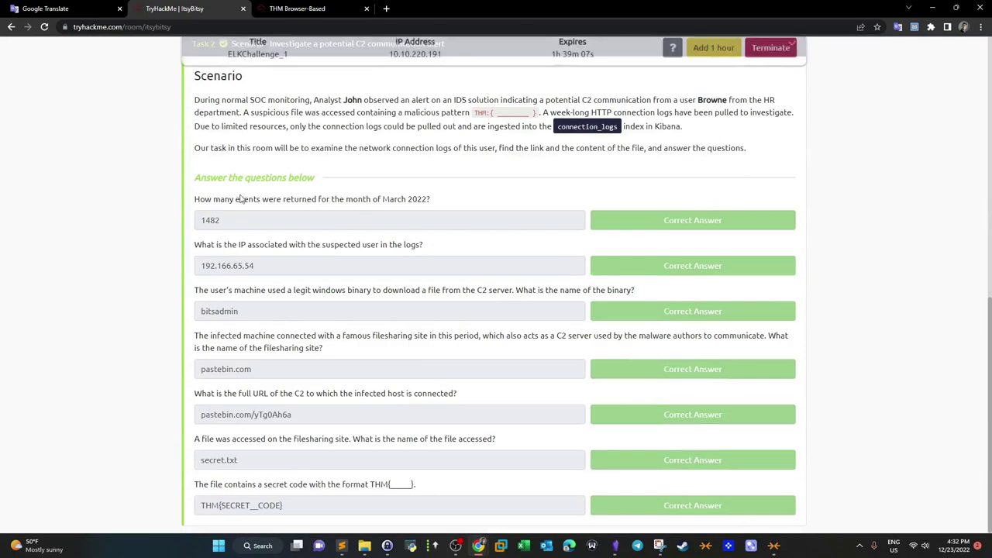
left_click_drag(194, 291, 784, 298)
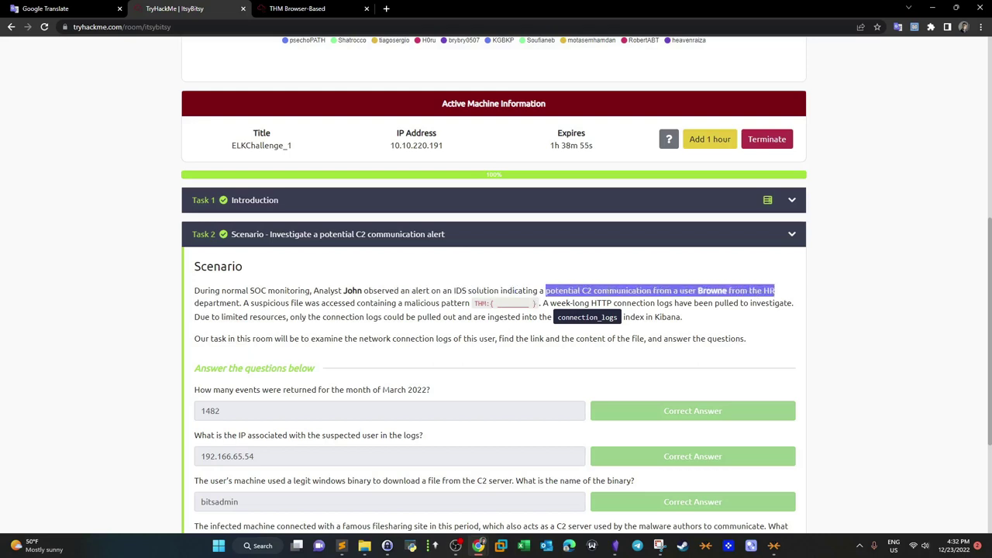
left_click(399, 299)
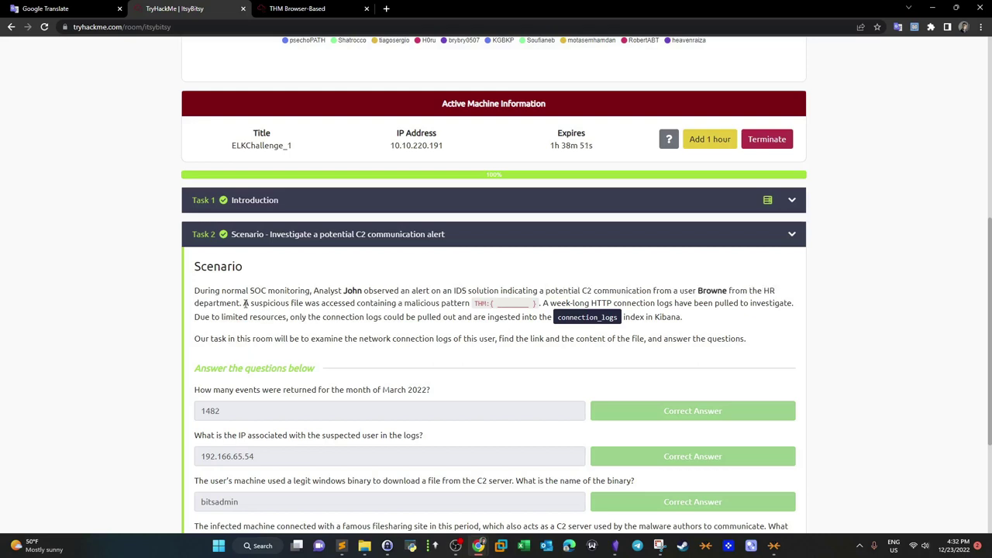
left_click_drag(244, 303, 467, 304)
left_click(465, 316)
Highlight the suspected user's name, the C2 mention and the malicious THM pattern.
left_click_drag(699, 290, 729, 291)
left_click_drag(580, 291, 586, 287)
left_click(591, 290)
mouse_move(721, 291)
left_mouse_down()
mouse_move(702, 303)
mouse_move(712, 292)
left_mouse_up()
left_click_drag(475, 307, 539, 303)
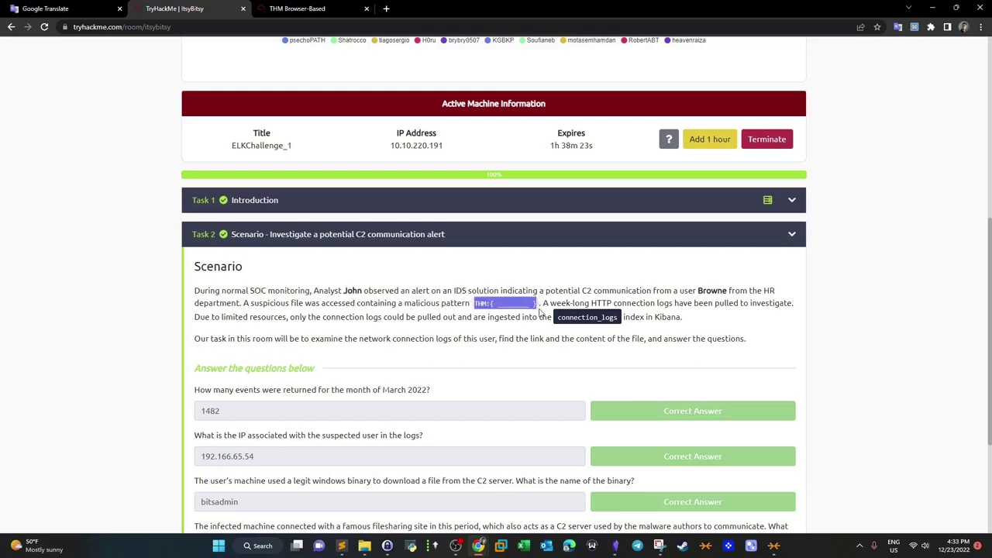
left_click(557, 313)
Highlight the week-long HTTP logs, IDS, limited resources and connection_logs index phrases.
left_click_drag(549, 303, 790, 304)
left_click(669, 328)
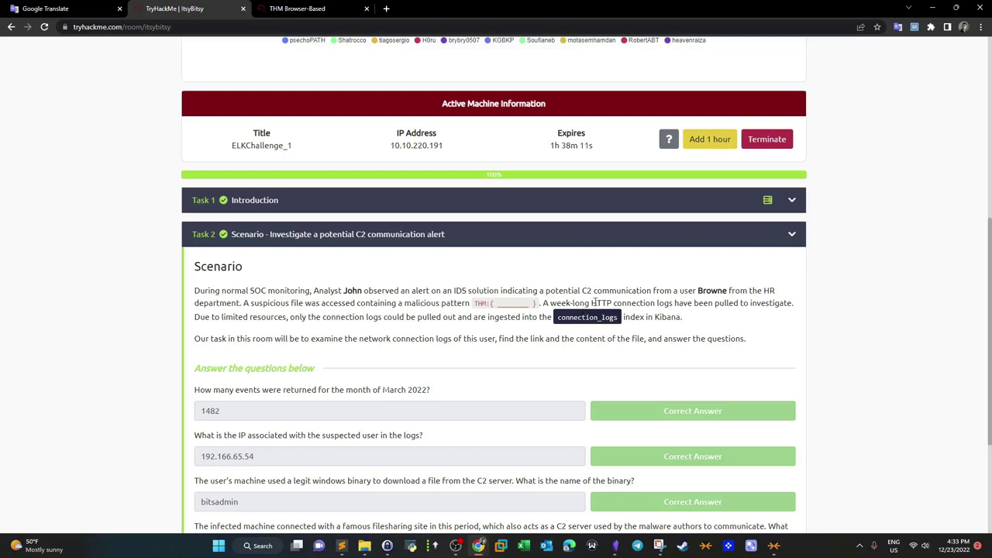
left_click_drag(456, 291, 477, 292)
left_click_drag(199, 317, 557, 319)
left_click(656, 318)
left_click_drag(559, 318, 622, 317)
left_click_drag(682, 318, 654, 318)
Highlight all seven questions and their correct answers.
scroll(418, 310, "down", 3)
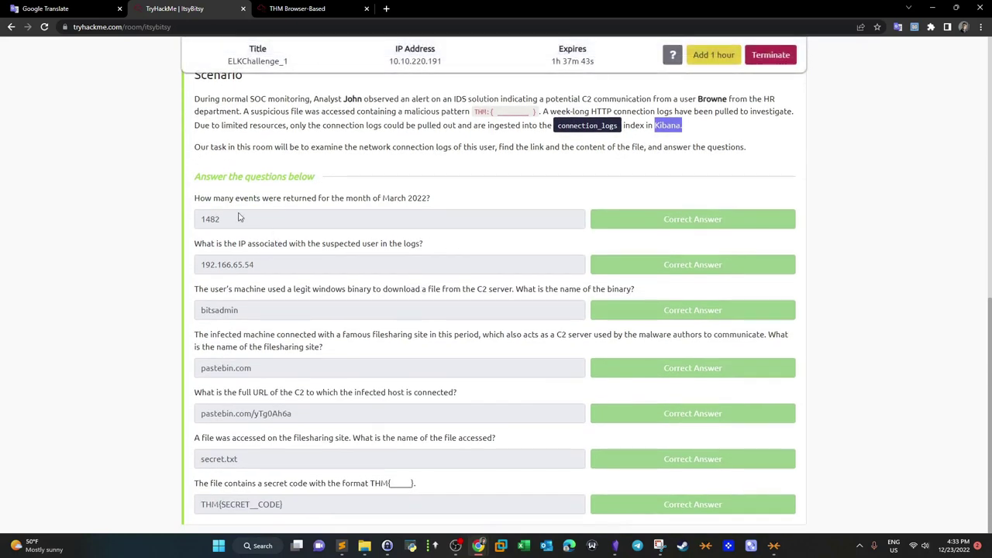
left_click_drag(200, 198, 434, 480)
left_click(435, 480)
On the attack machine, open Kibana Discover on connection_logs, showing no hits for the last 15 minutes.
left_click(306, 8)
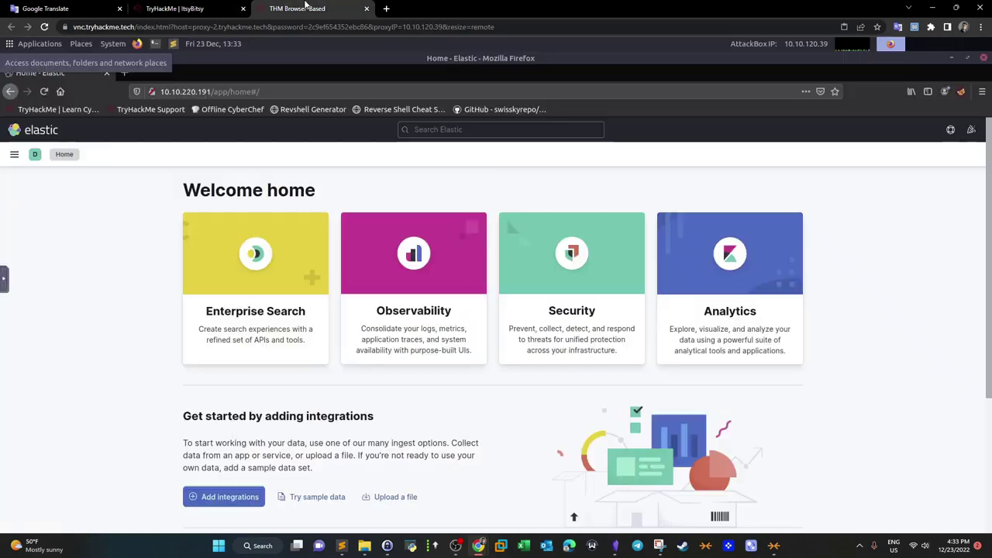
left_click(14, 154)
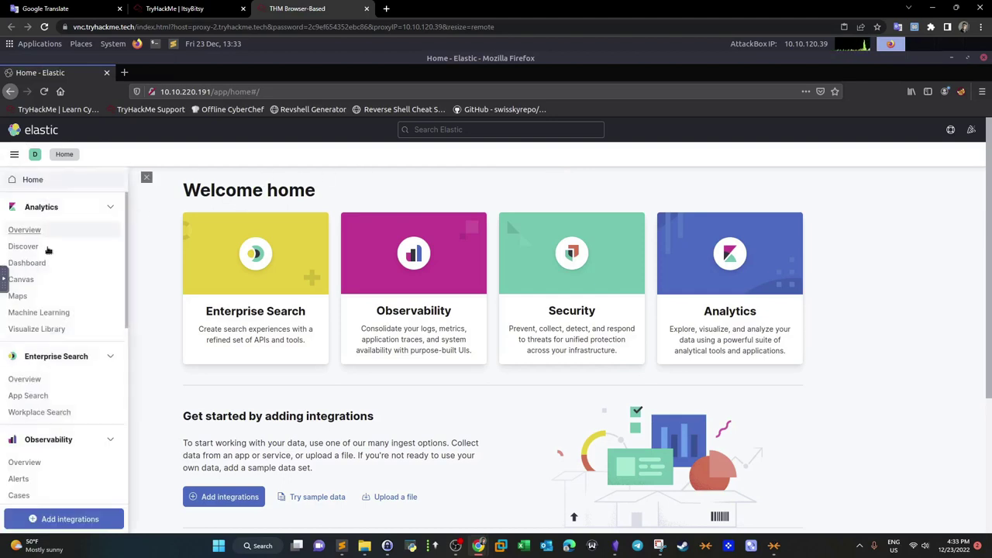
left_click(23, 247)
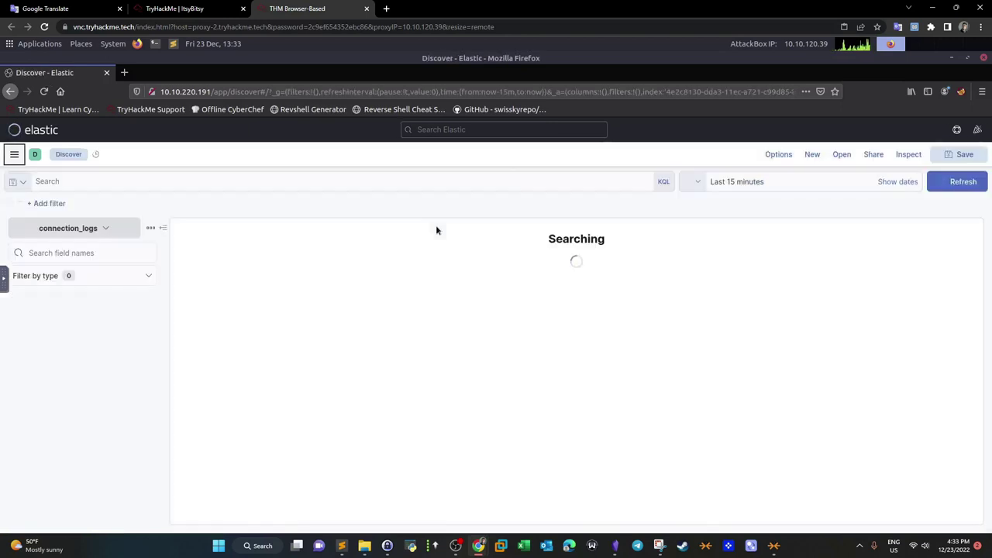
left_click(195, 181)
left_click(935, 229)
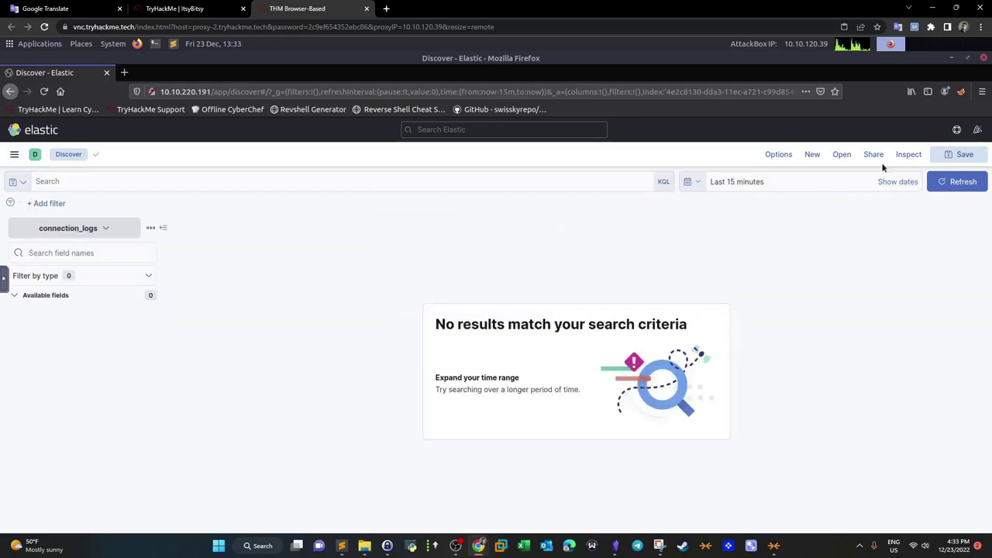
left_click(688, 183)
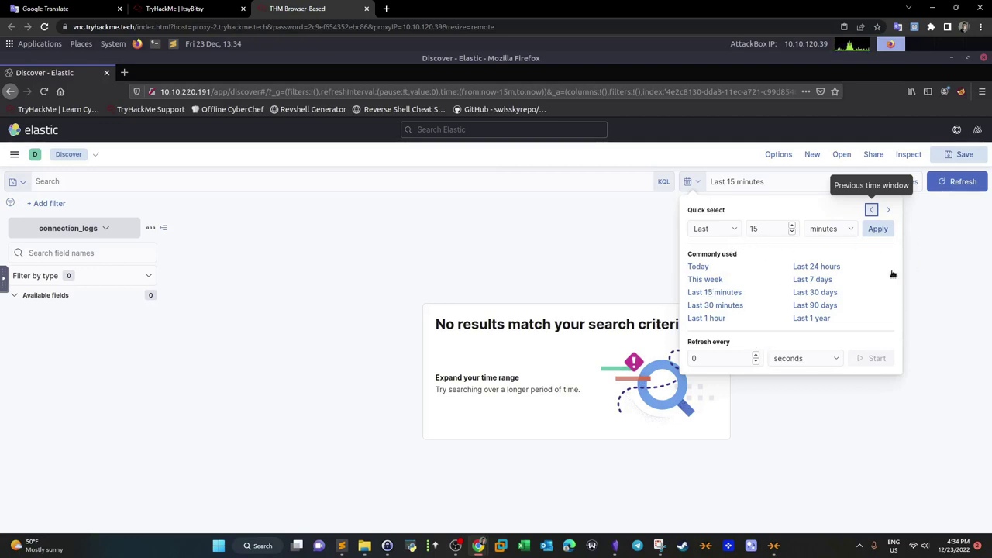
left_click(946, 207)
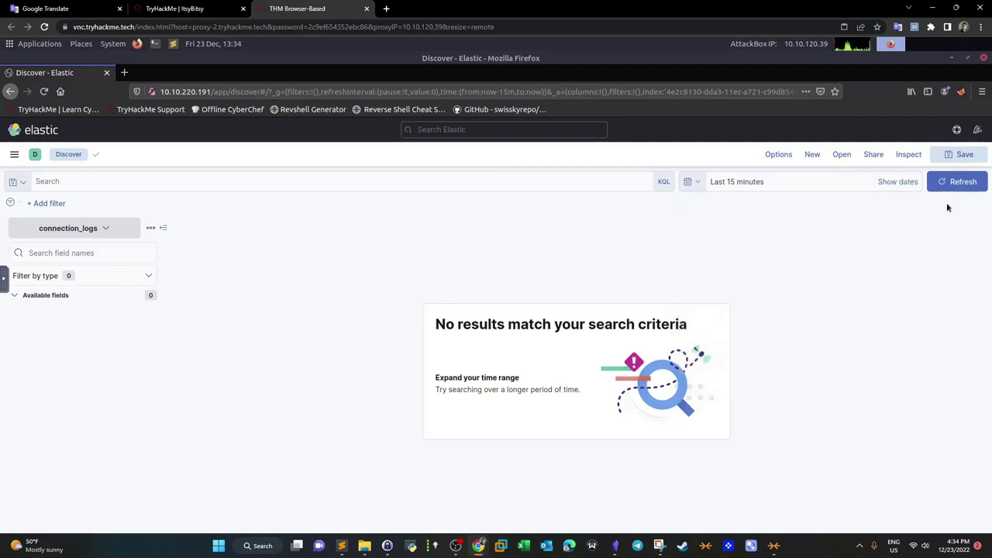
Make the range start an absolute date and check the month asked in question one.
left_click(892, 182)
left_click(878, 181)
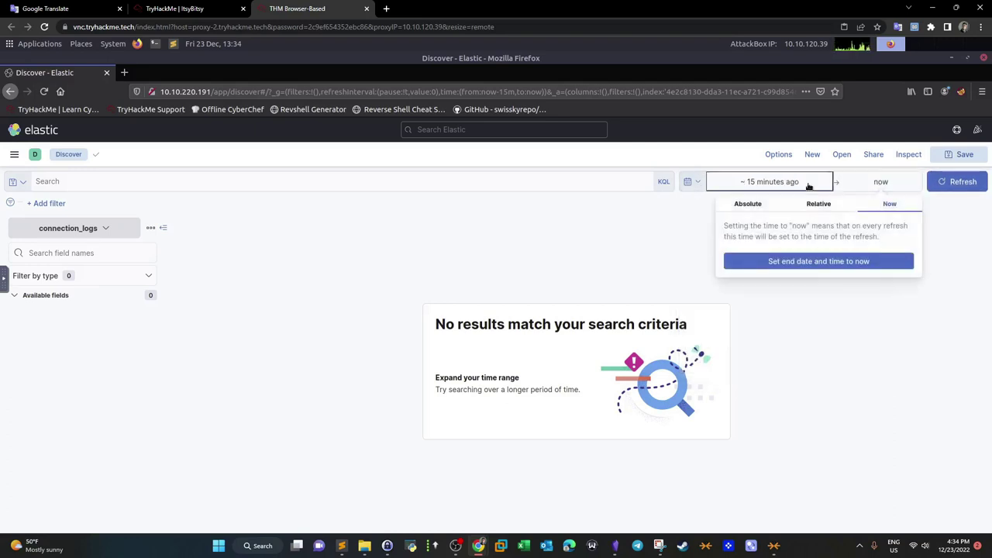
left_click(808, 186)
left_click(736, 204)
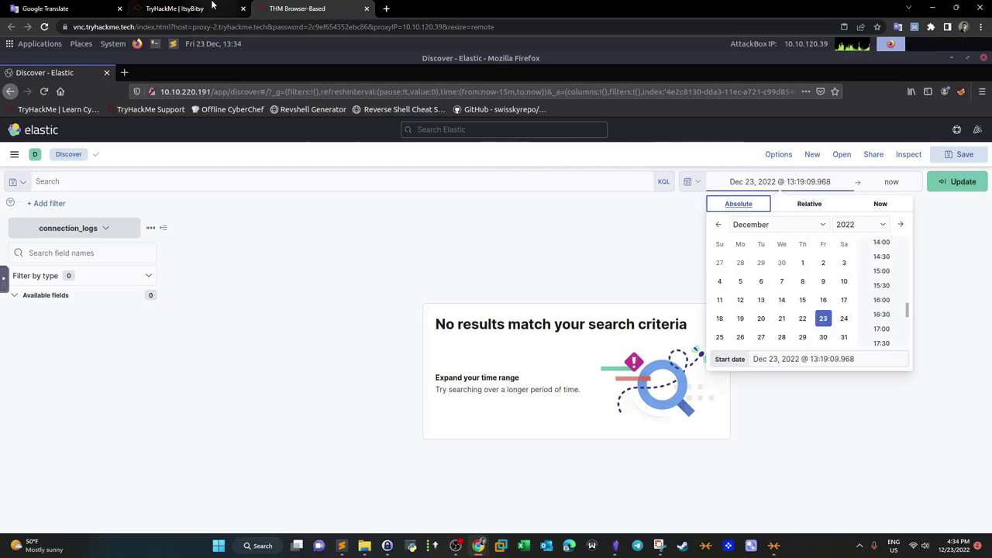
left_click(174, 8)
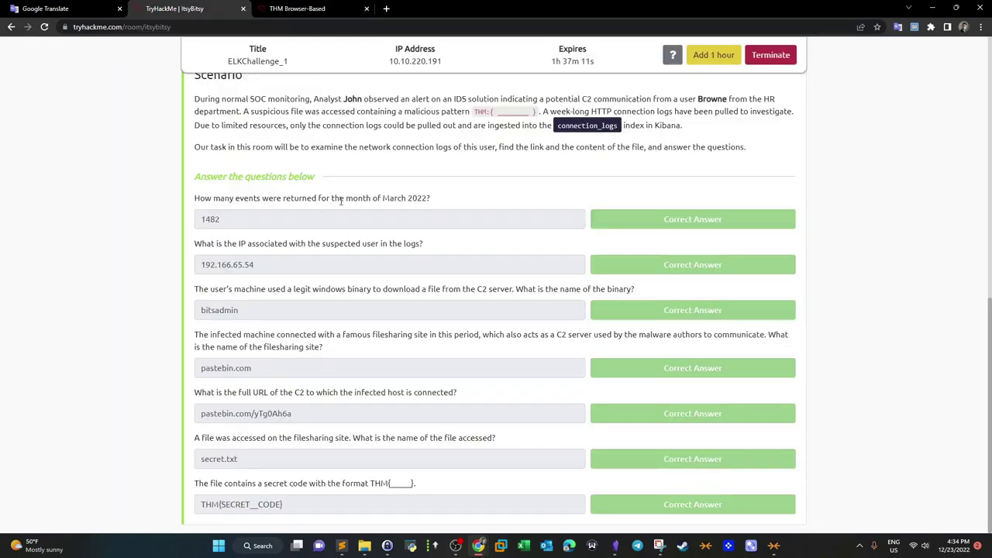
left_click_drag(356, 198, 390, 198)
left_click(297, 9)
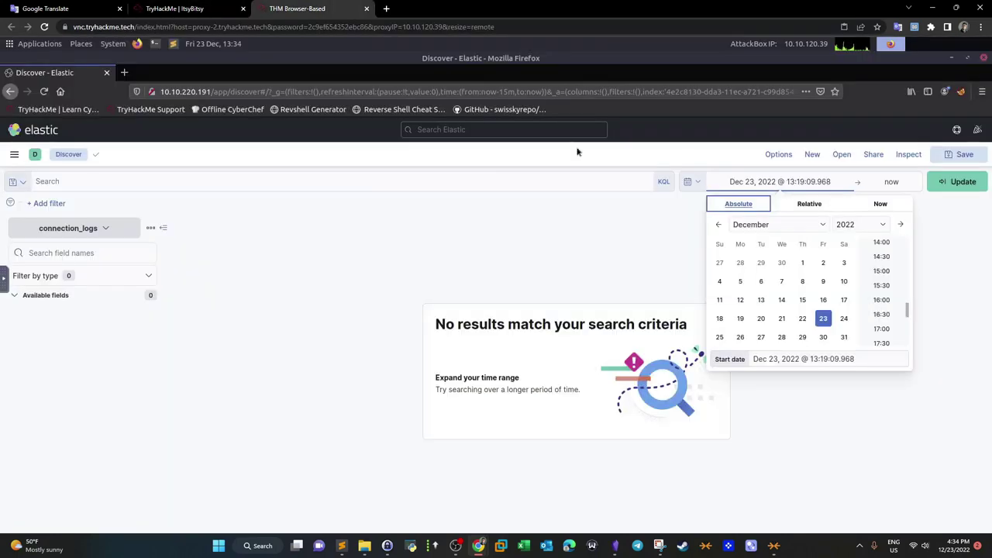
Set the start date to March 1, 2022 and apply the range, giving 1,482 hits.
left_click(823, 230)
left_click(746, 258)
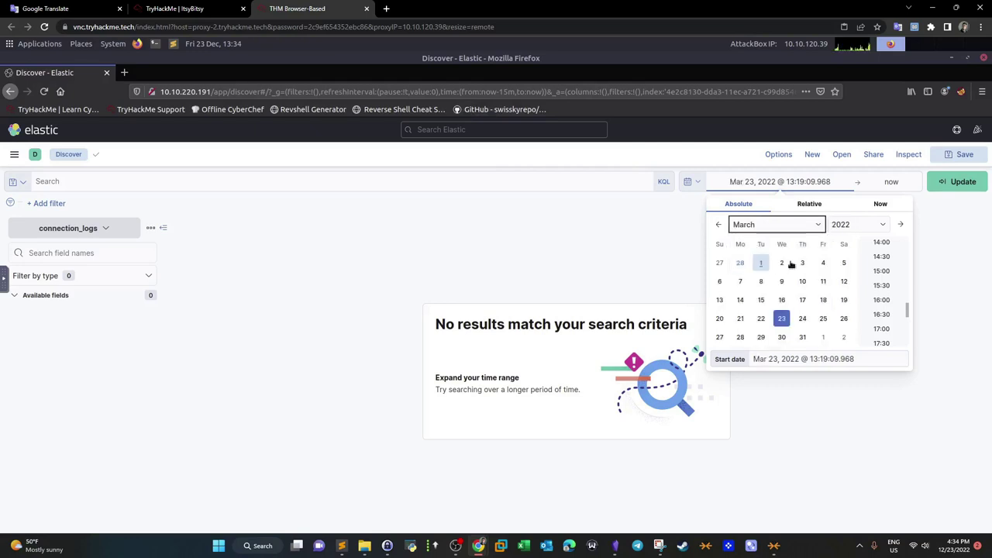
left_click(761, 262)
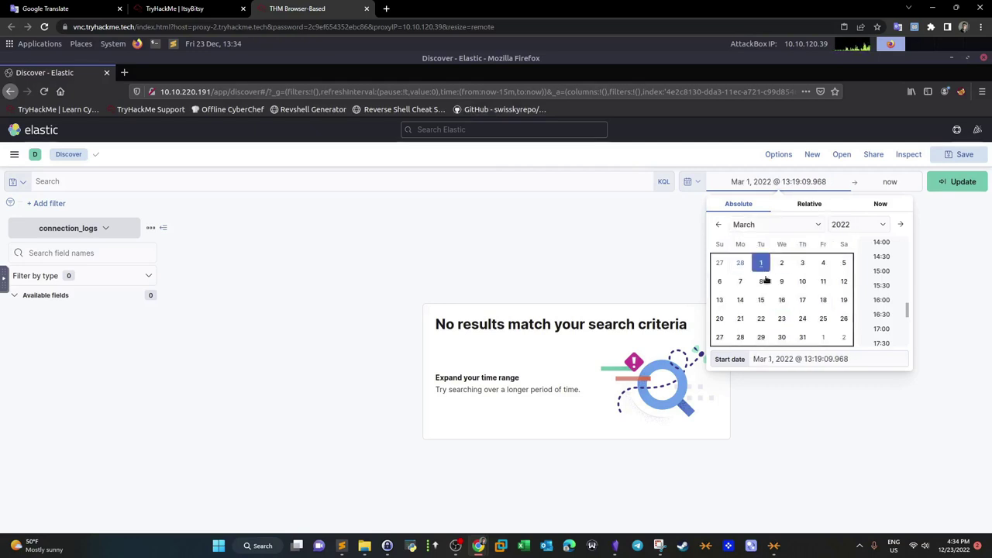
left_click(888, 184)
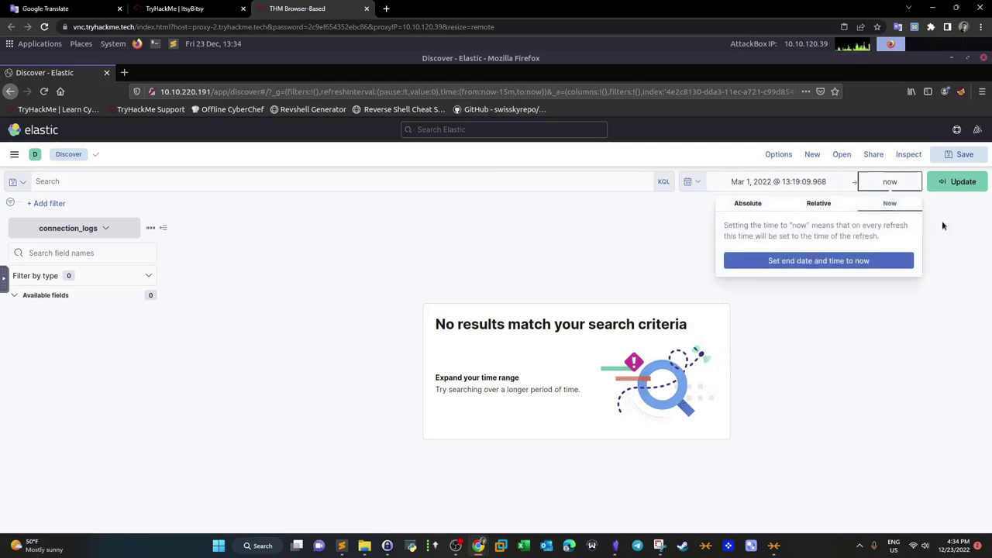
left_click(961, 183)
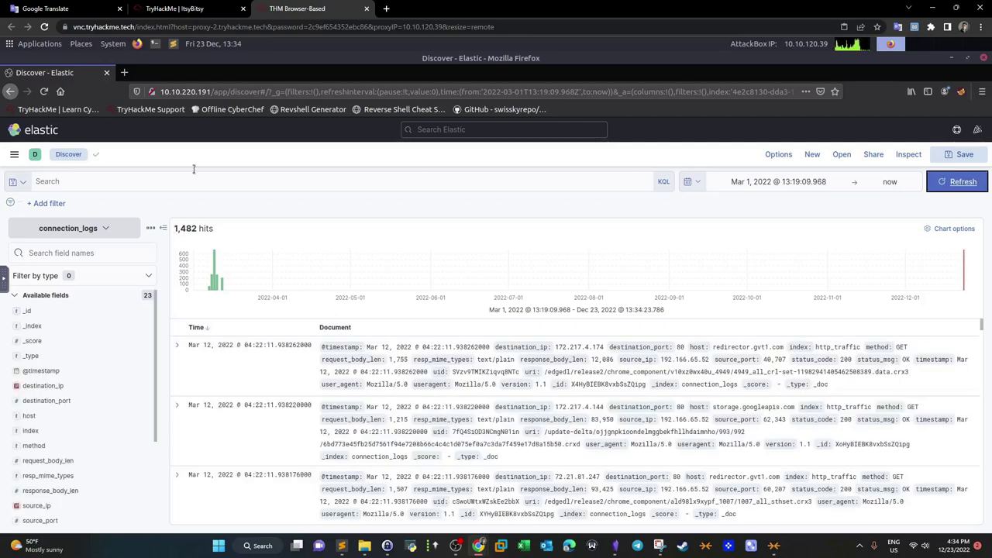
left_click(174, 9)
left_click_drag(235, 227, 427, 246)
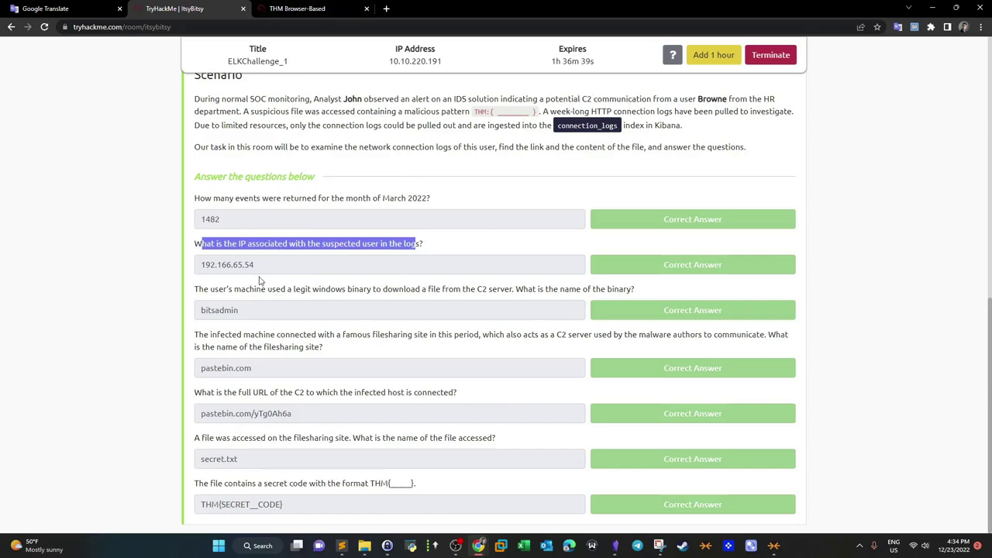
left_click_drag(264, 288, 293, 268)
left_click(297, 8)
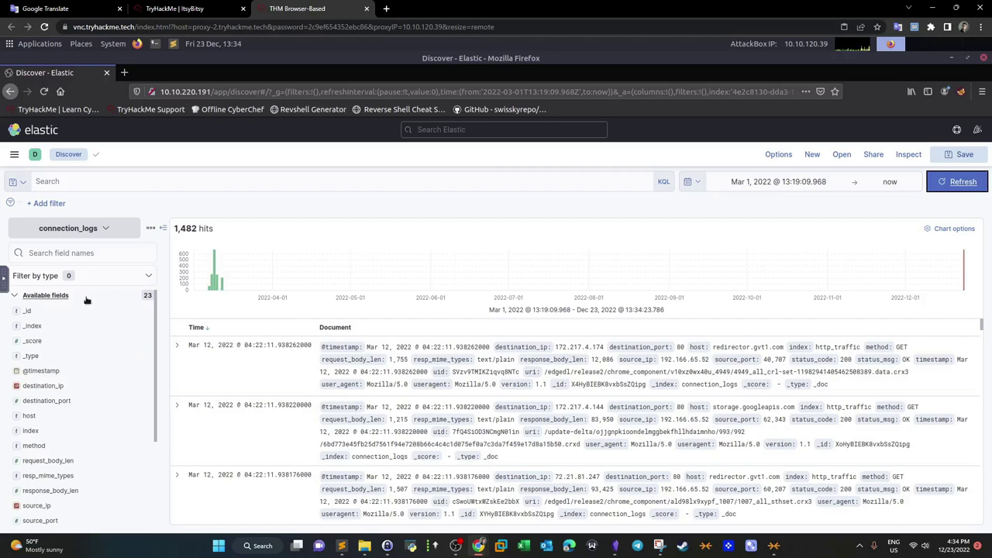
scroll(118, 365, "down", 3)
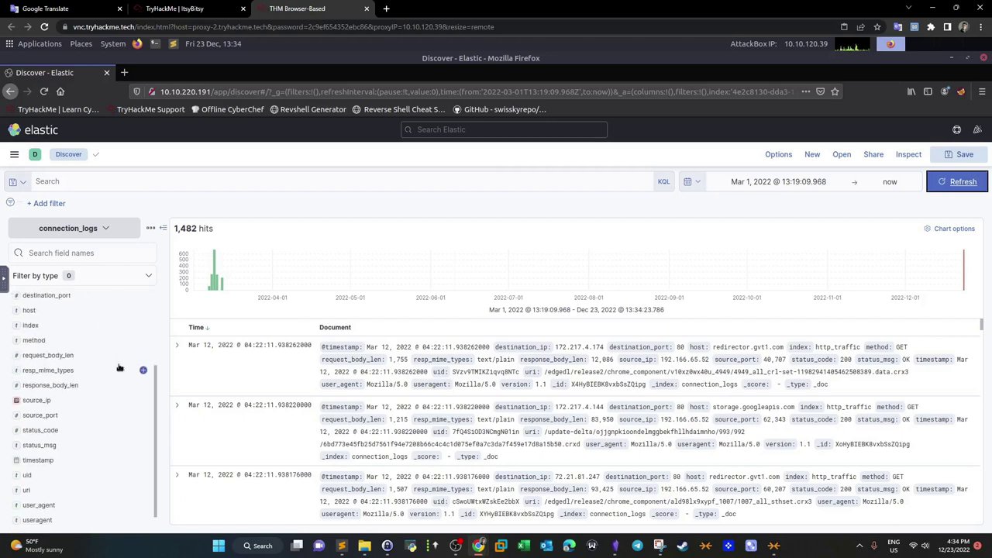
Show source_ip's top values: 192.166.65.52 at 99.6% and 192.166.65.54 at 0.4%.
left_click(37, 401)
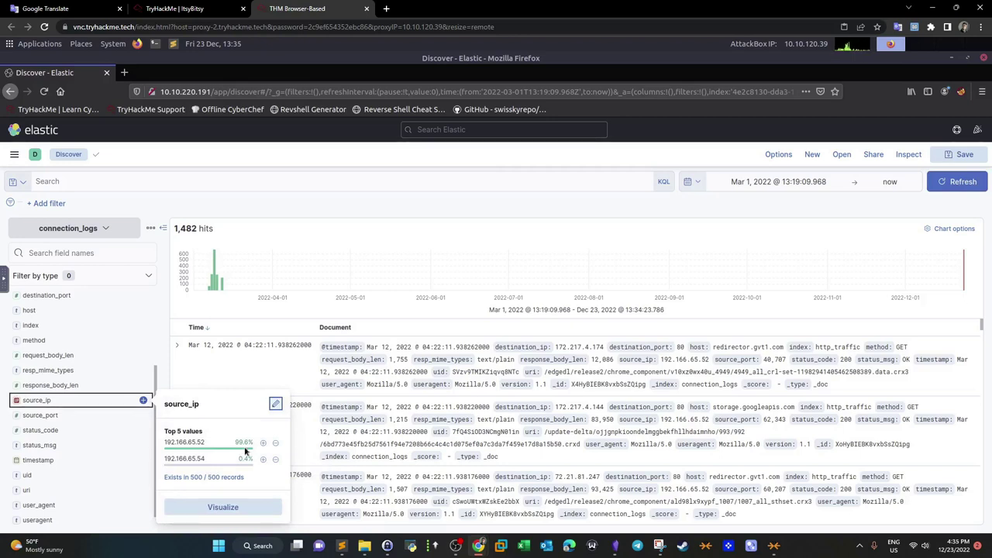
mouse_move(183, 447)
left_click(203, 440)
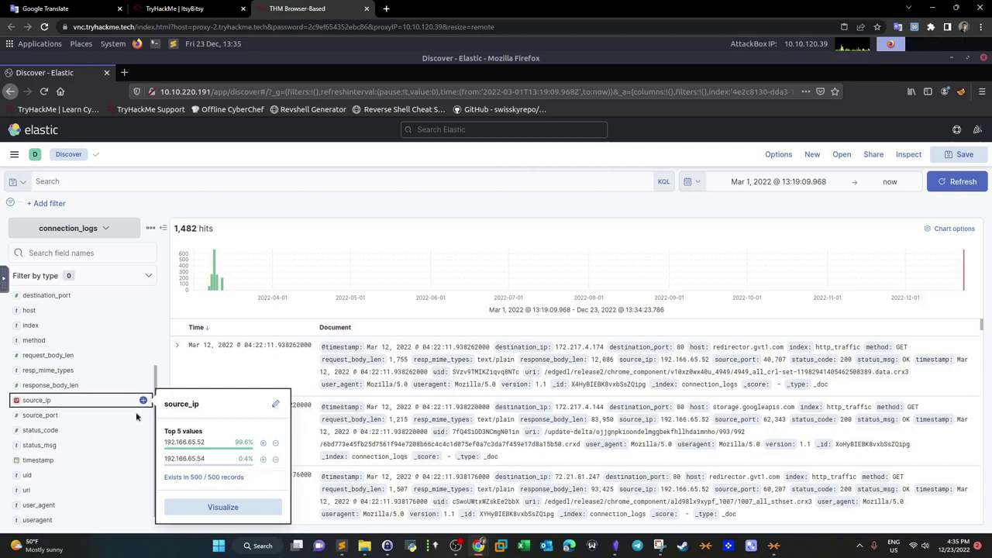
Filter to source_ip 192.166.65.54 and paste the pastebin.com domain into a new tab.
left_click(264, 460)
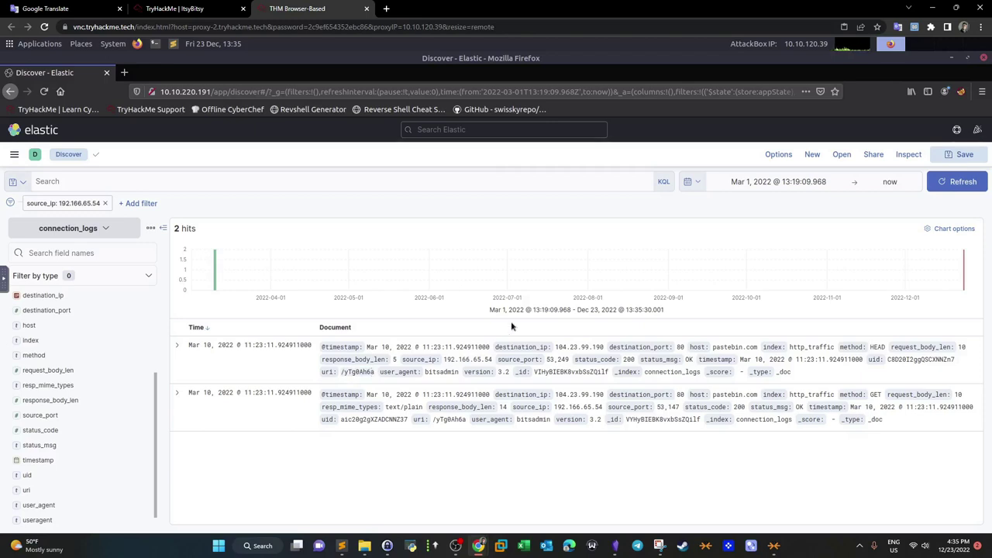
double_click(749, 346)
right_click(750, 346)
left_click(776, 237)
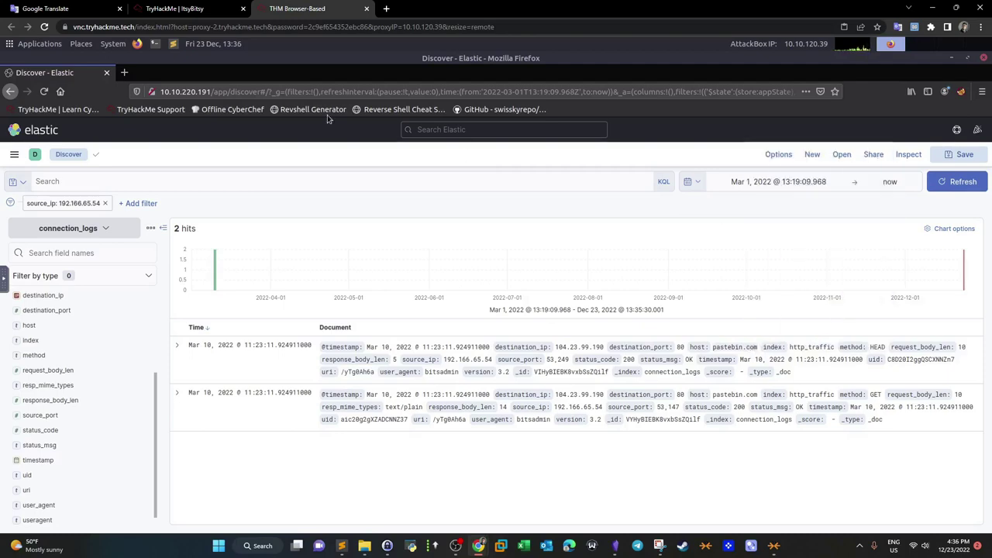
left_click(124, 72)
key("ctrl+v")
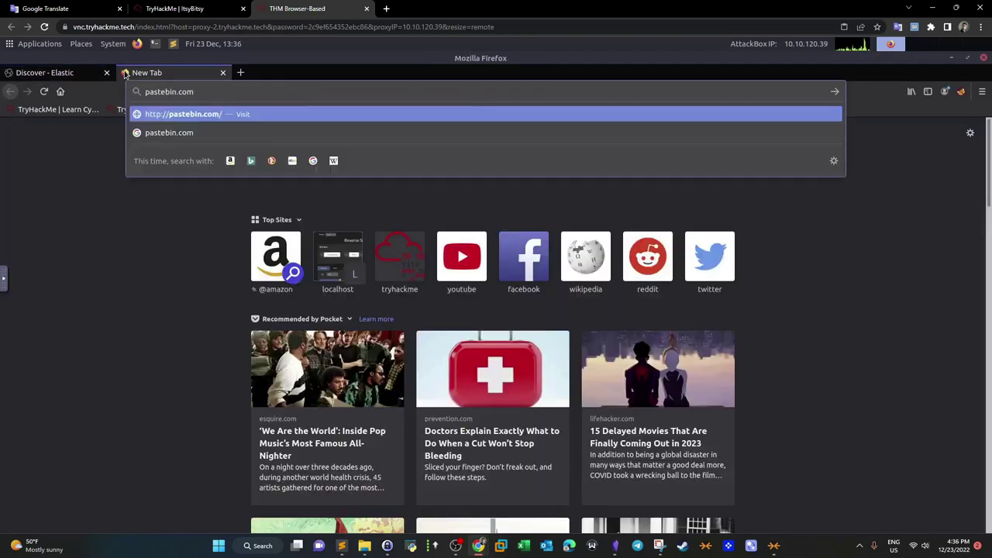
Open pastebin.com/yTg0Ah6a, accept the privacy notice, and select the secret.txt THM code.
left_click(54, 77)
left_click_drag(342, 372, 374, 375)
right_click(375, 380)
left_click(389, 381)
left_click(155, 72)
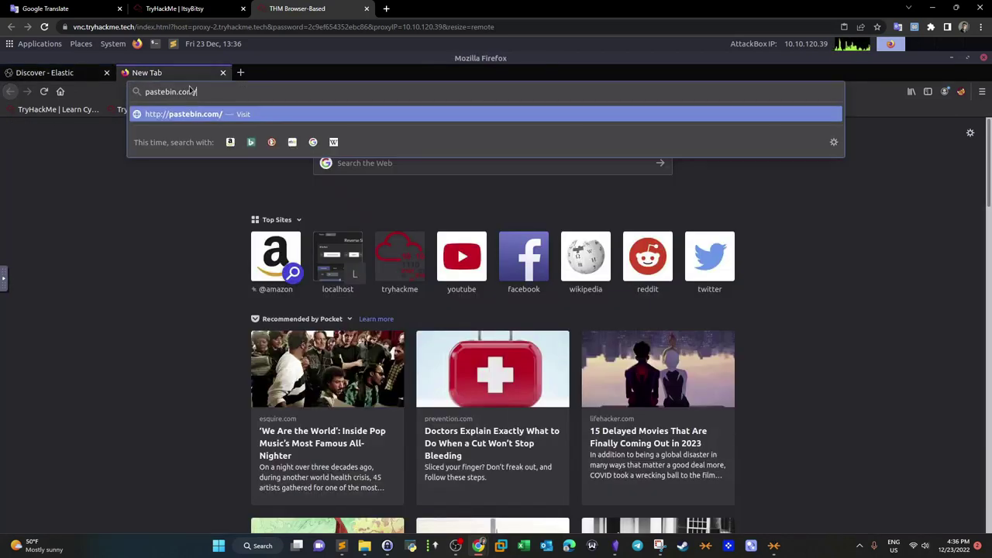
left_click(195, 91)
key("ctrl+v")
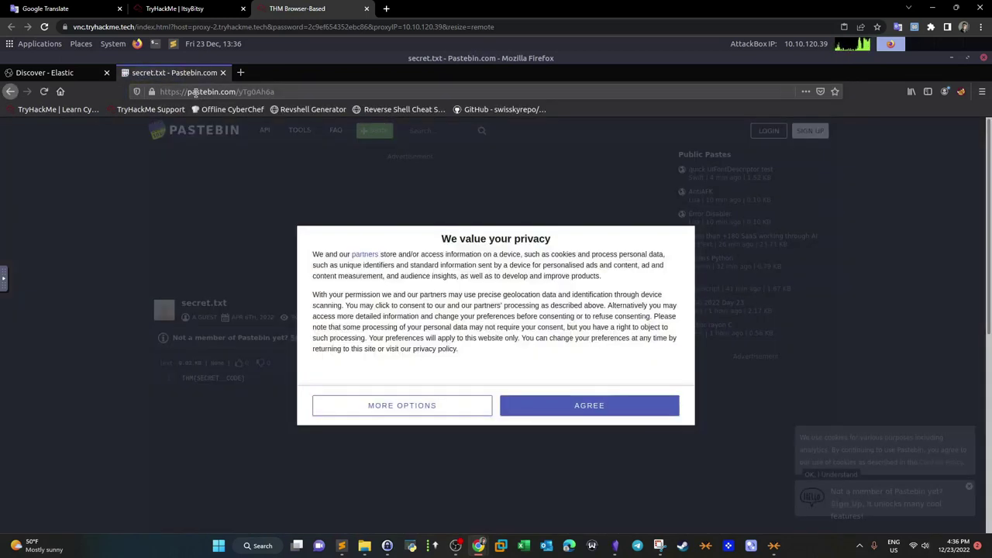
left_click(589, 405)
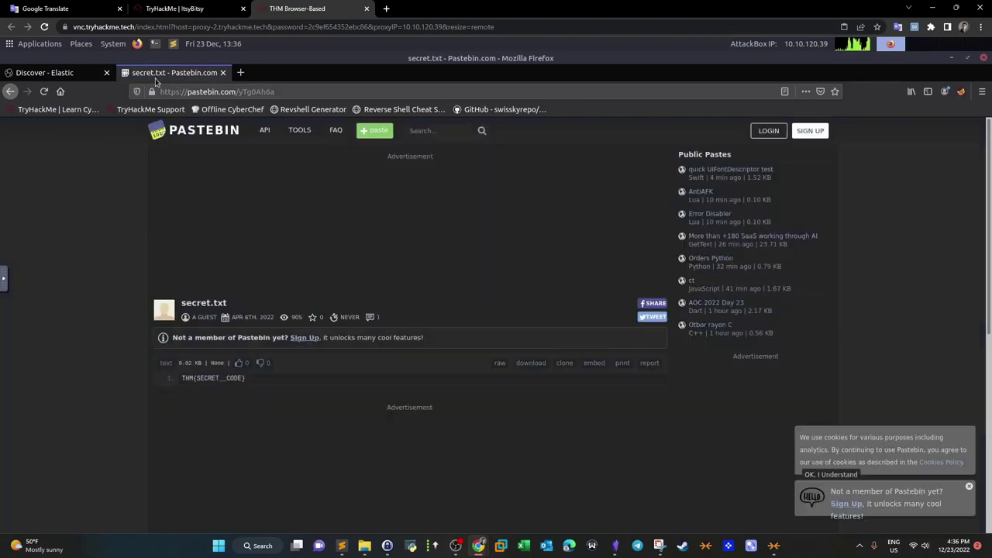
left_click_drag(250, 379, 209, 366)
Glance at the ItsyBitsy questions, then return to the filtered Kibana Discover results.
left_click(186, 8)
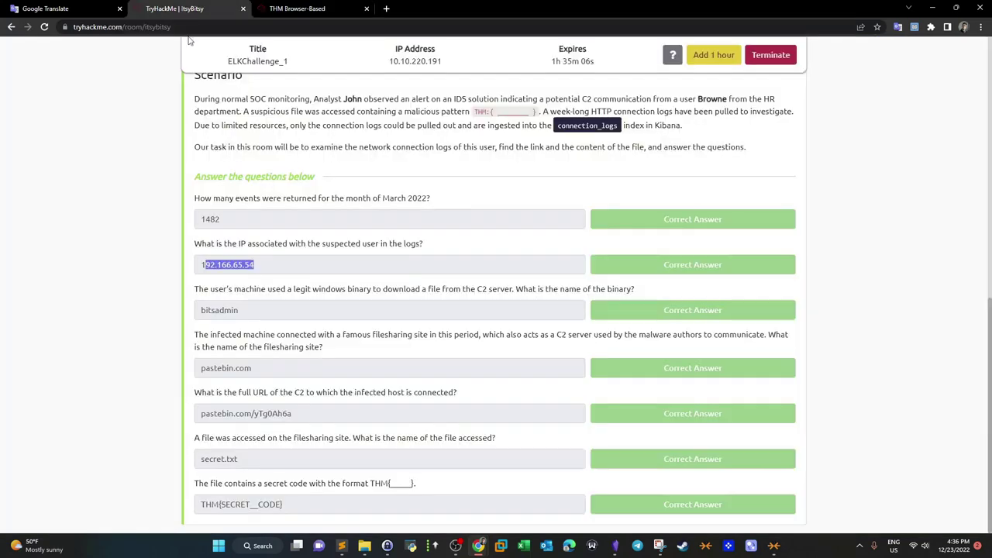
left_click(306, 8)
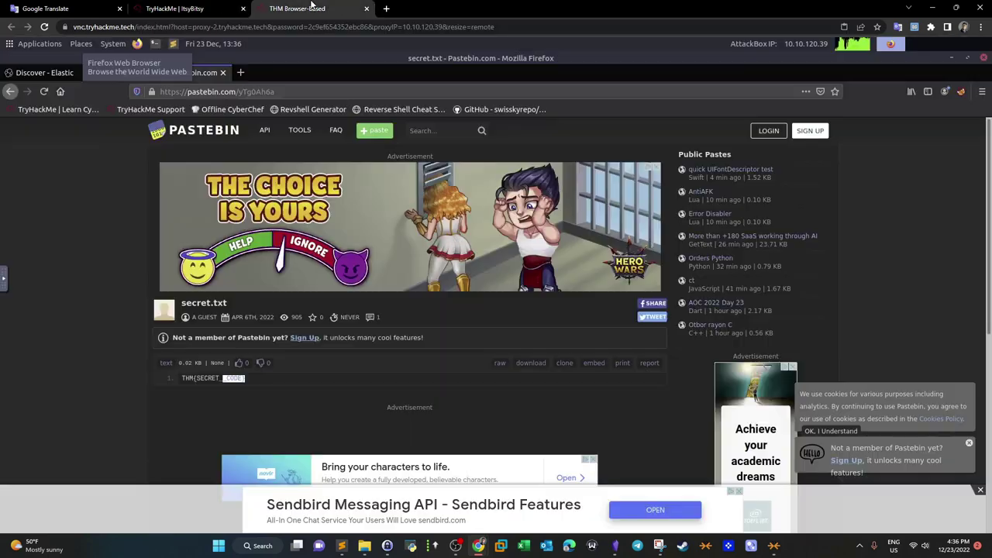
left_click(205, 7)
left_click(267, 8)
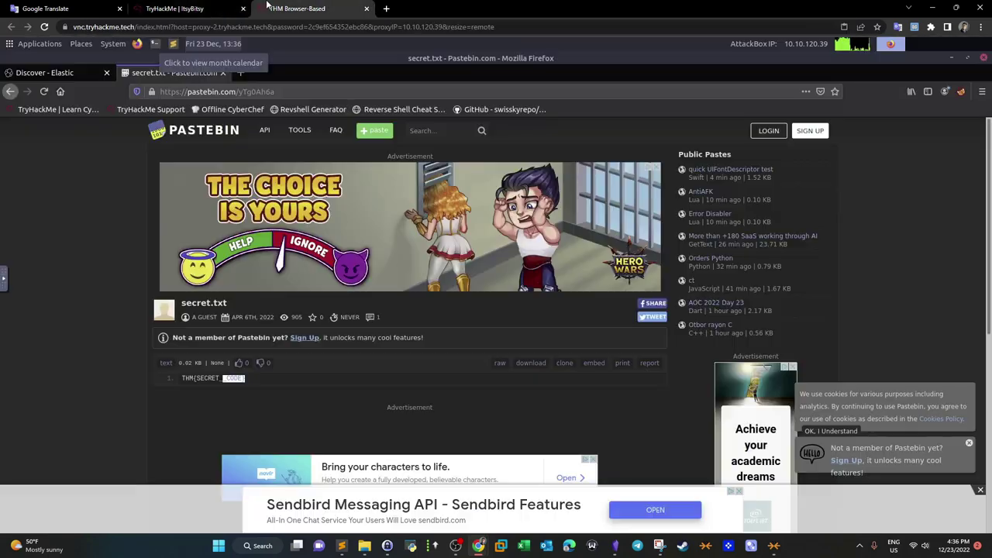
left_click(83, 73)
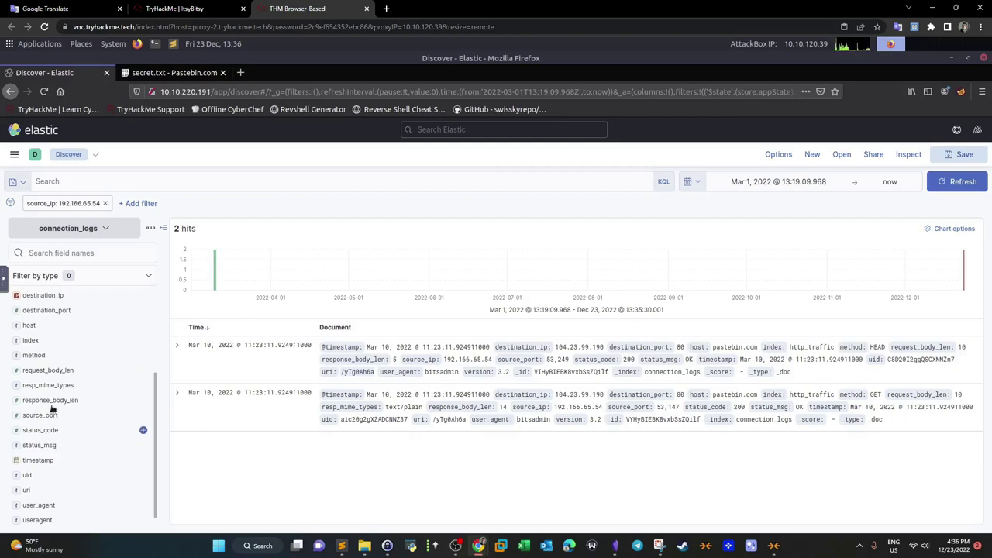
Remove the source_ip: 192.166.65.54 filter to restore all 1,482 hits.
scroll(51, 366, "down", 1)
left_click(104, 203)
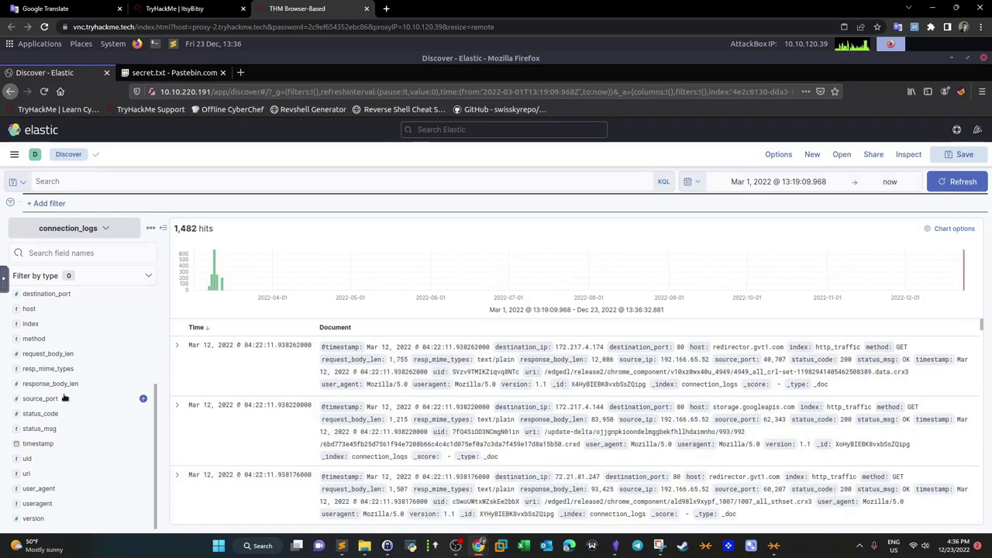
scroll(46, 381, "up", 3)
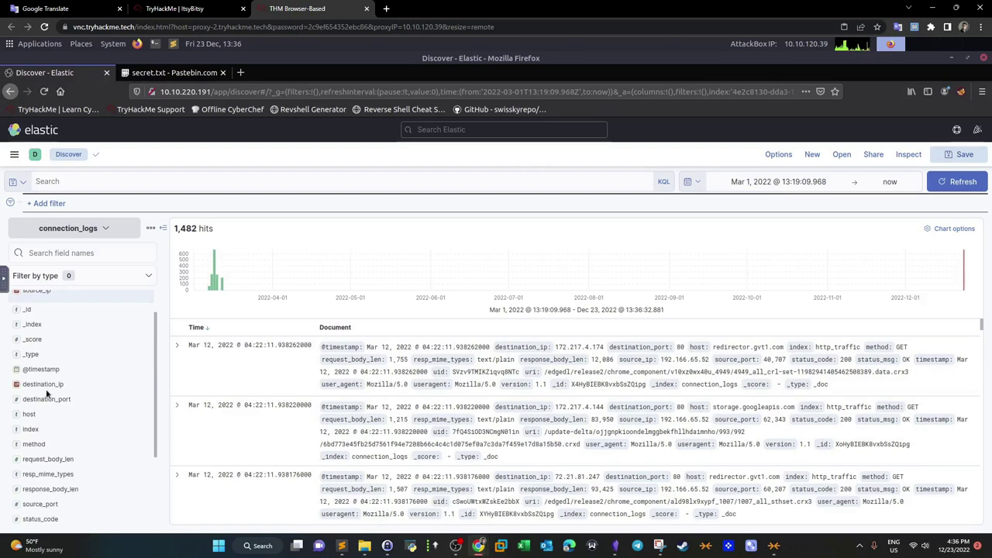
scroll(47, 378, "up", 2)
Show source_ip's top values again, with 192.166.65.52 at 99.6%.
left_click(36, 323)
mouse_move(222, 367)
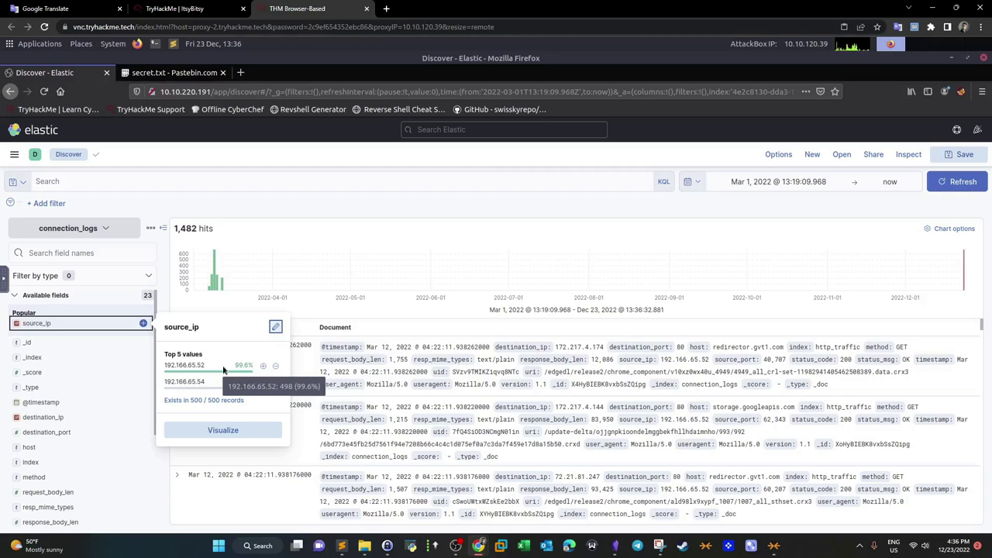
left_click(200, 368)
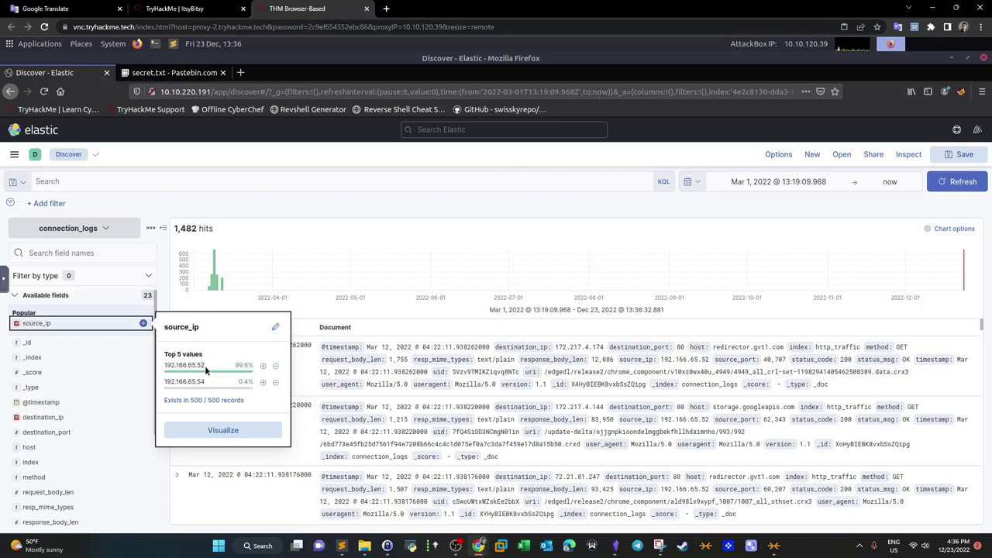
left_click(233, 181)
Filter for user_agent bitsadmin, leaving 2 pastebin.com hits from 192.166.65.54.
scroll(178, 348, "down", 3)
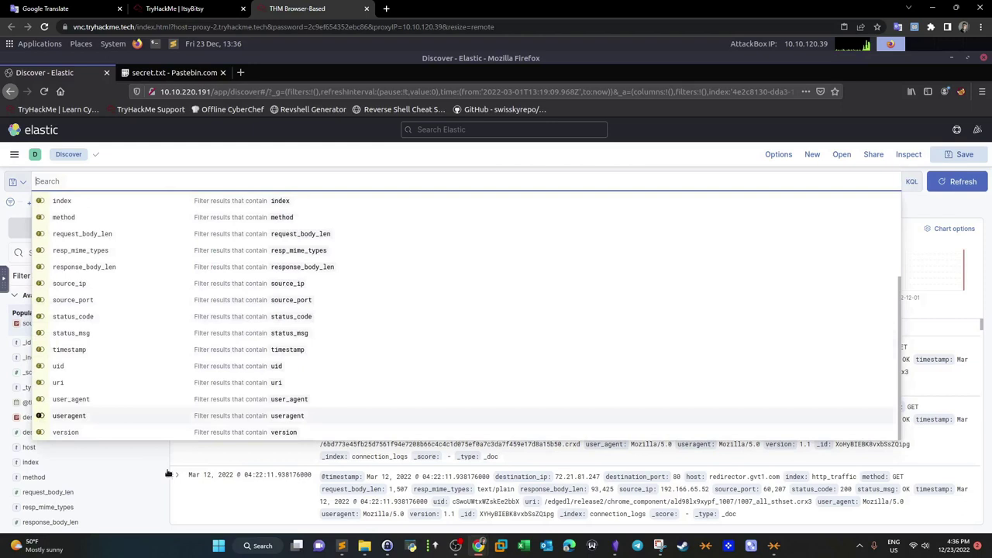
left_click(163, 506)
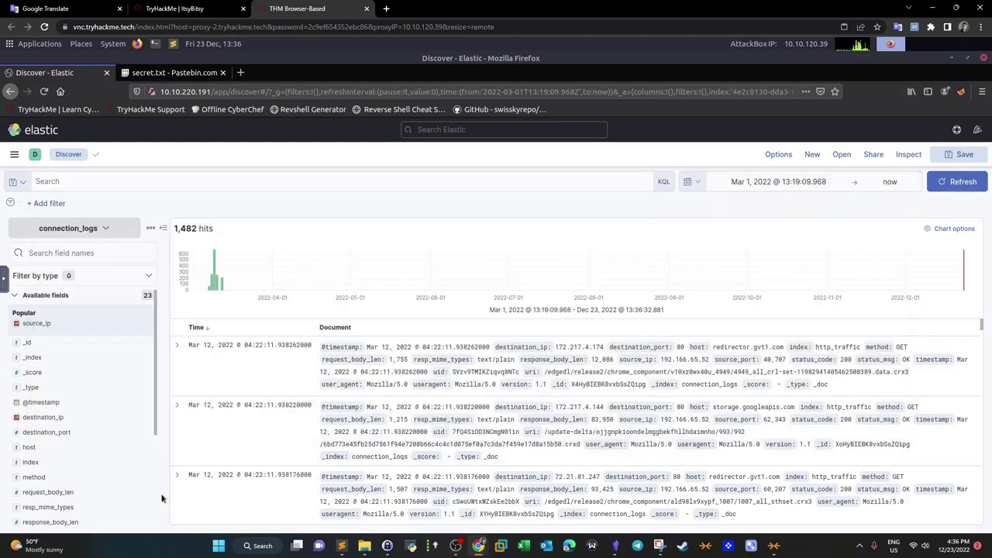
scroll(116, 449, "down", 3)
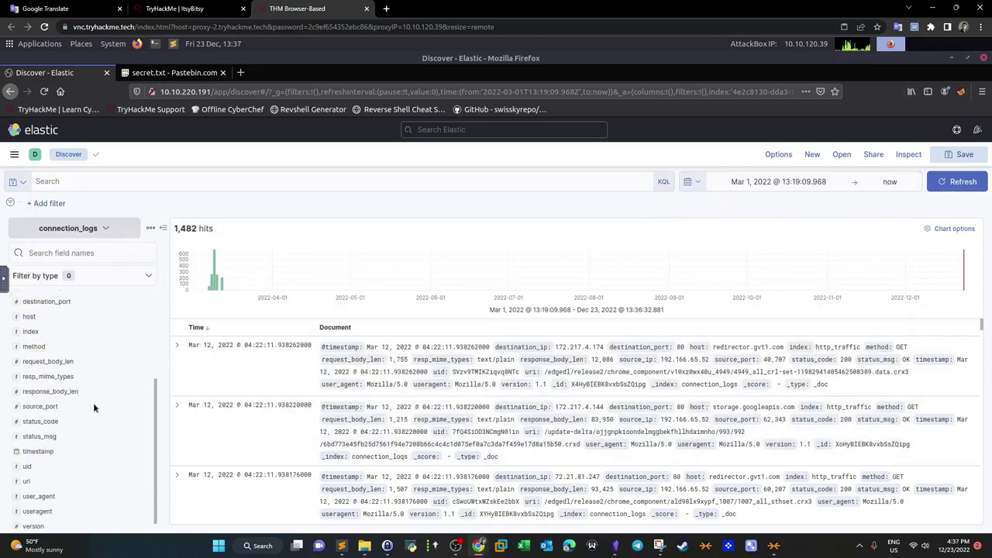
left_click(37, 488)
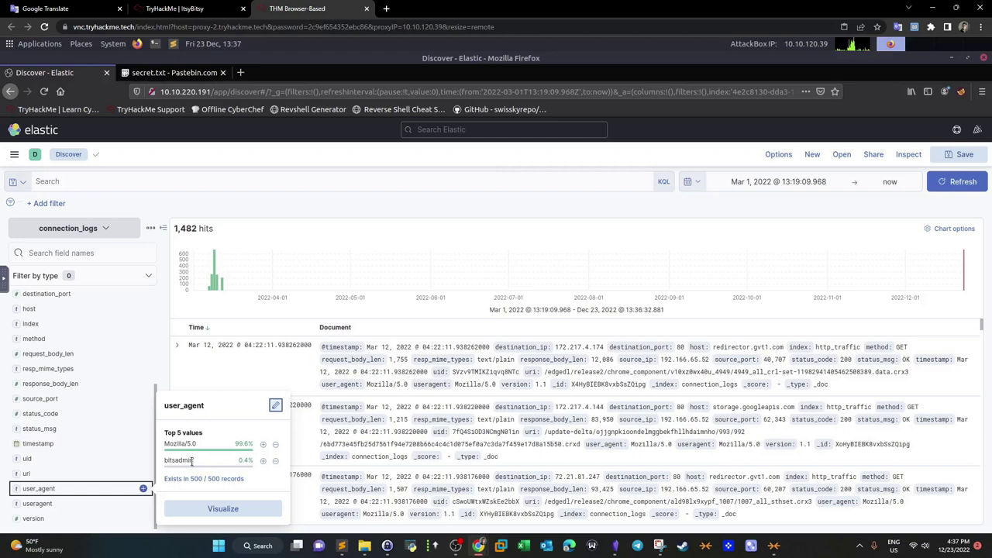
left_click(168, 461)
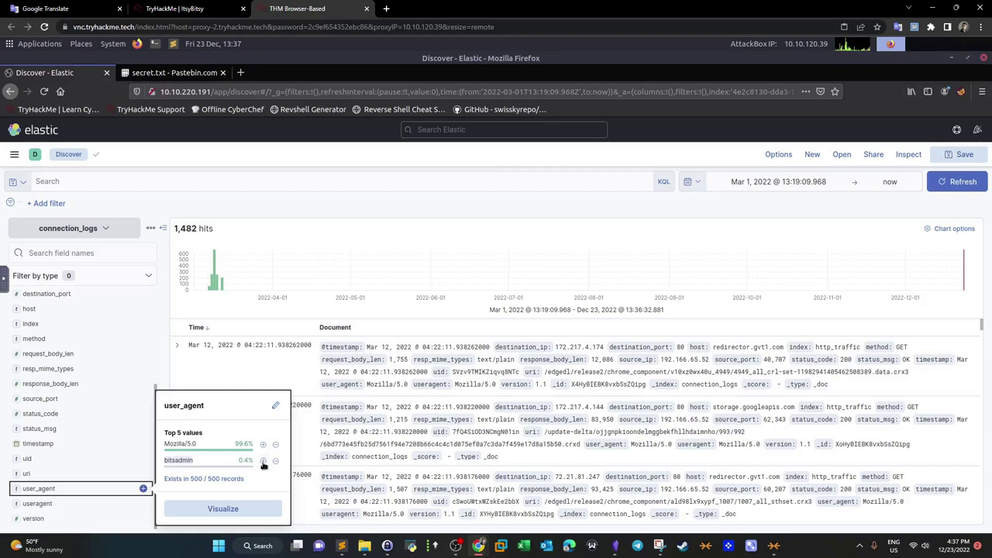
left_click(263, 461)
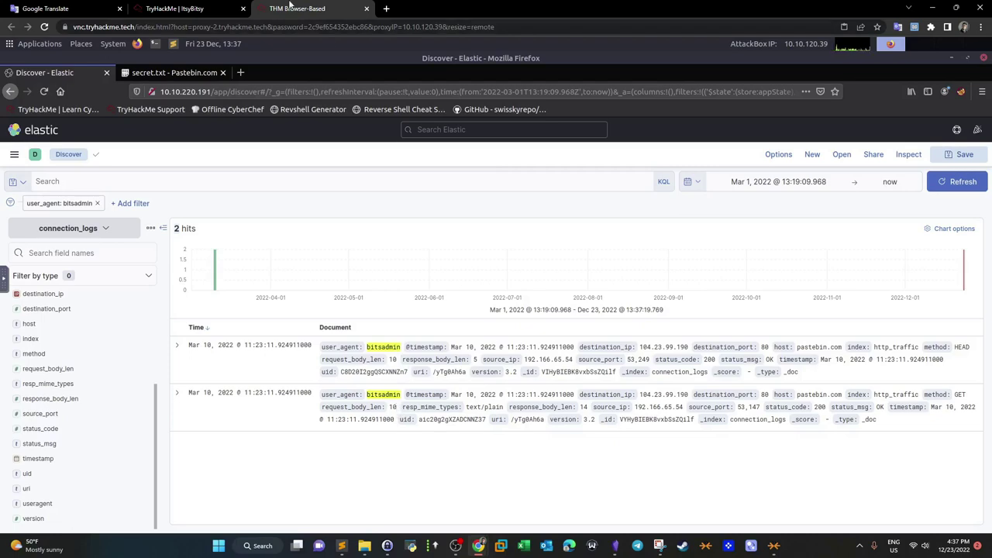
left_click(175, 74)
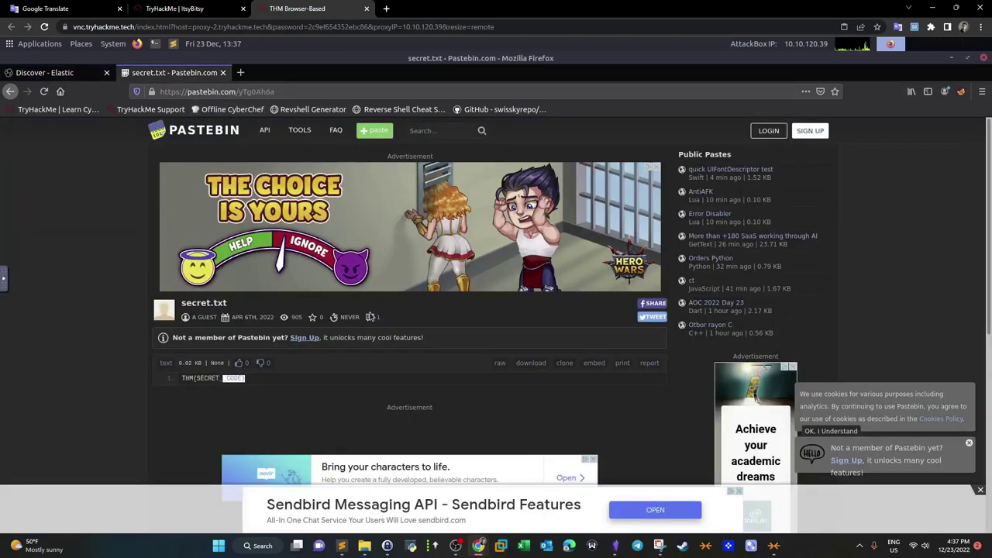
left_click(160, 6)
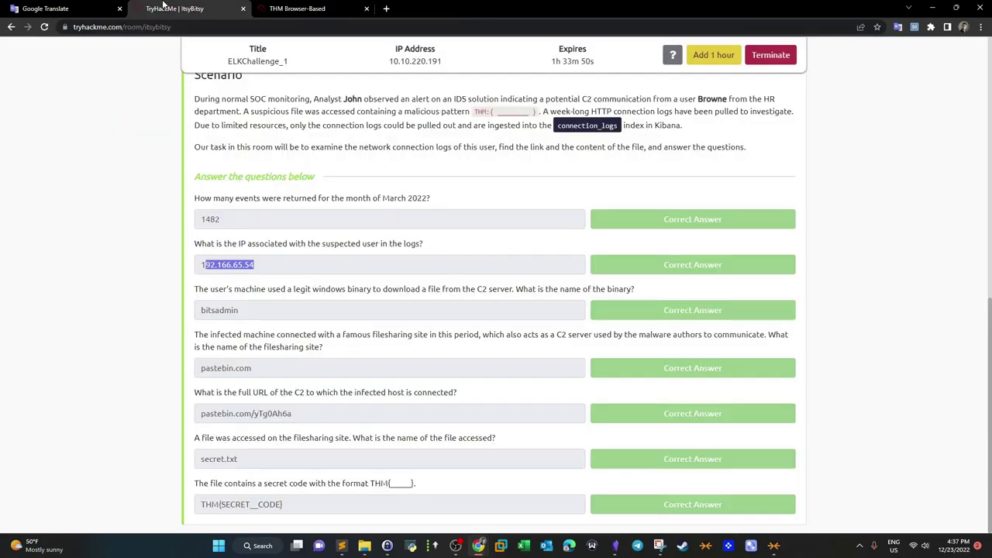
left_click_drag(267, 271, 197, 267)
left_click_drag(198, 290, 545, 290)
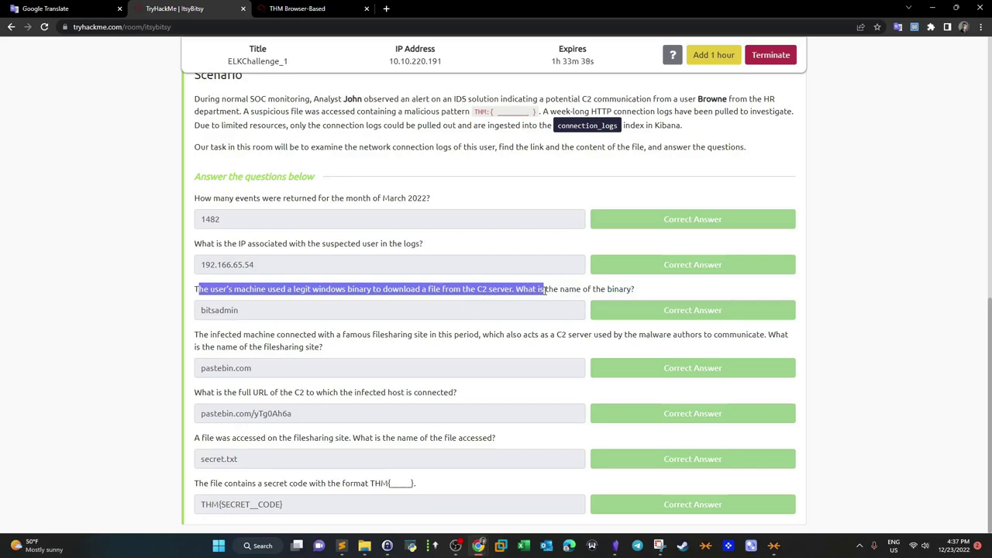
left_click(310, 9)
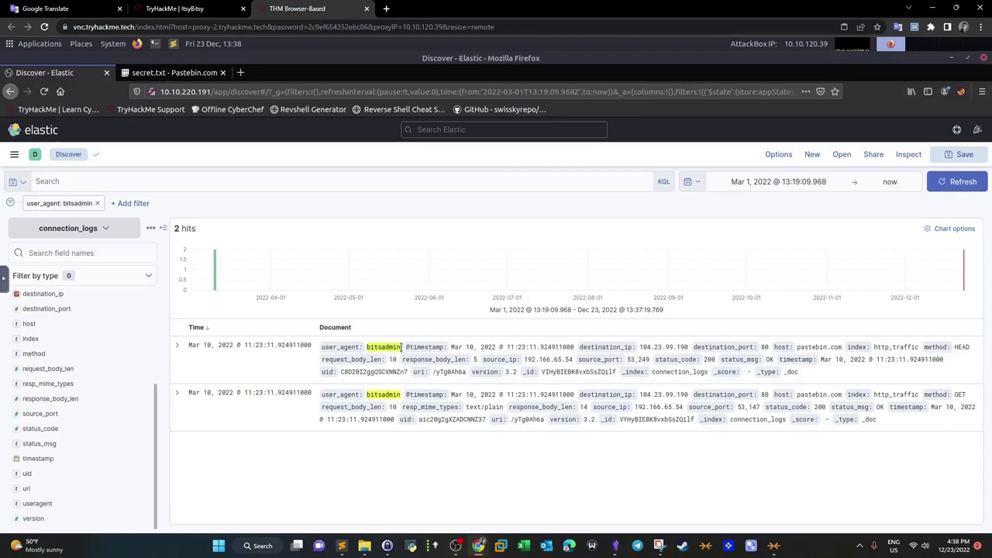
Review the ItsyBitsy answers, selecting the IP and bitsadmin answers.
left_click(78, 8)
left_click(174, 8)
left_click_drag(241, 311, 315, 335)
left_click_drag(333, 335, 462, 335)
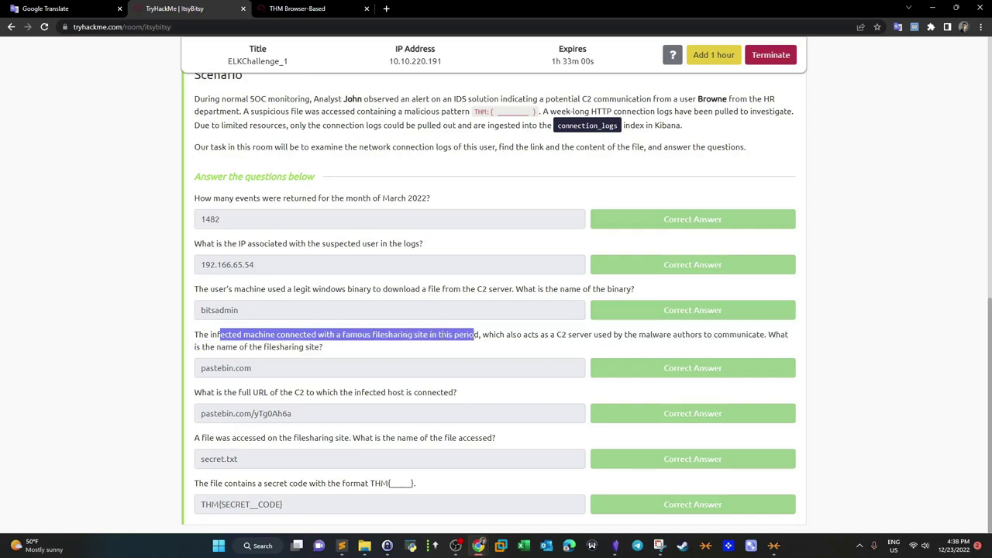
left_click(432, 335)
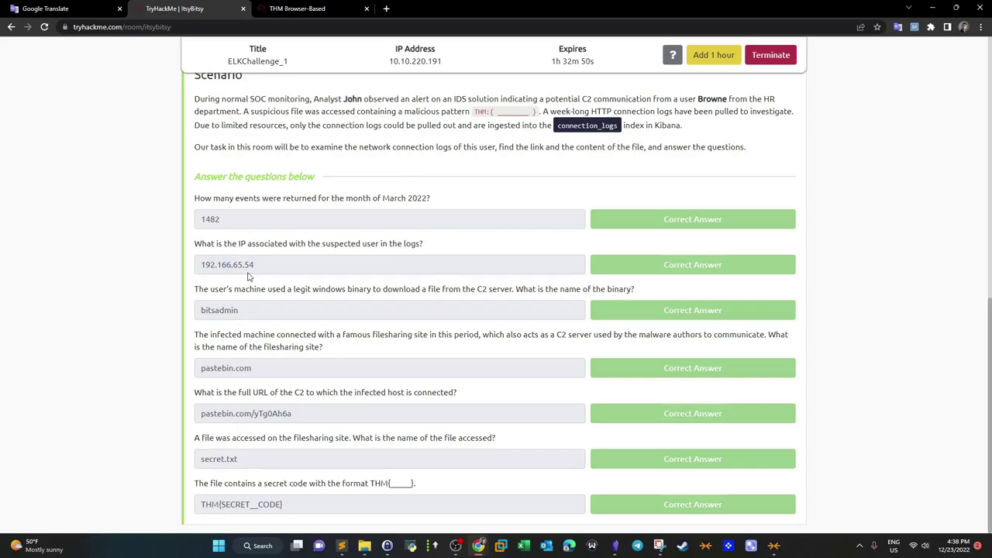
left_click_drag(275, 267, 194, 268)
left_click_drag(233, 319, 202, 314)
Recheck the Kibana bitsadmin hits and the secret.txt paste, ending on the questions page.
left_click(295, 9)
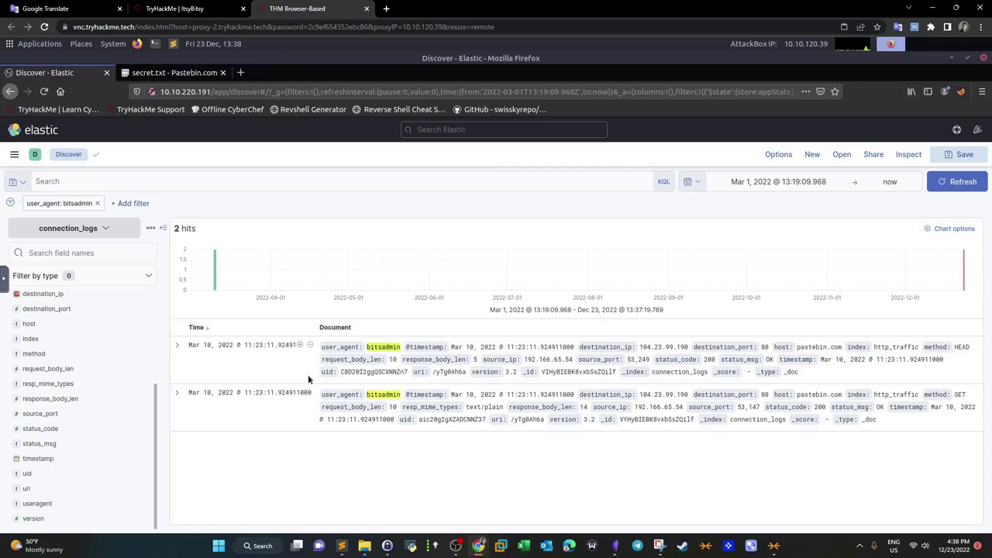
left_click(174, 72)
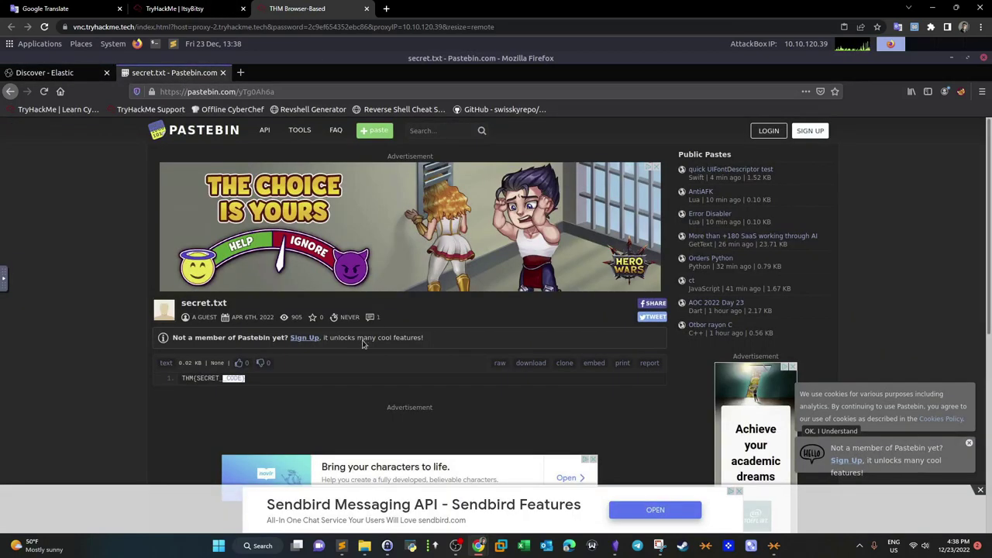
left_click(174, 8)
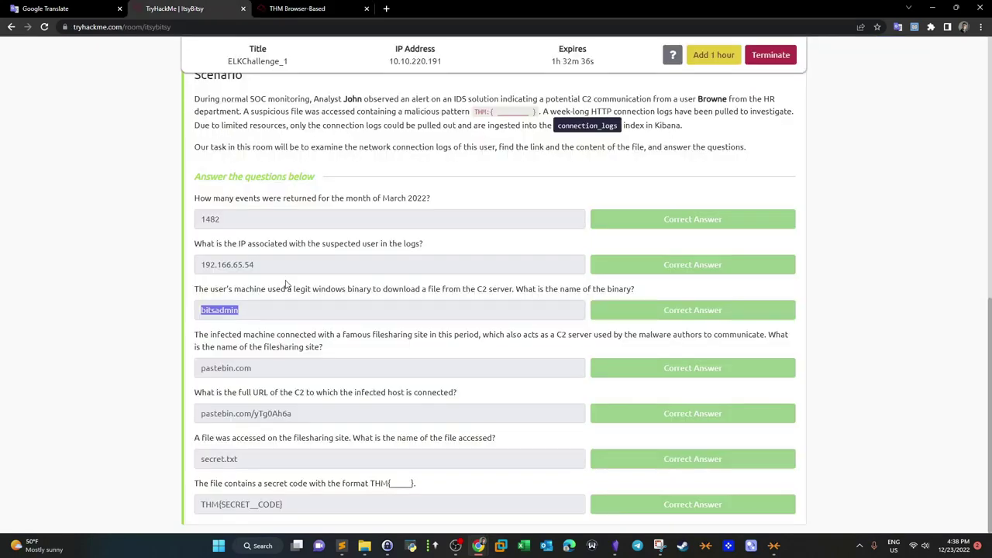
Highlight the submitted answers: pastebin.com, the full C2 URL, secret.txt and the secret code.
left_click_drag(277, 370, 181, 375)
left_click_drag(294, 413, 201, 416)
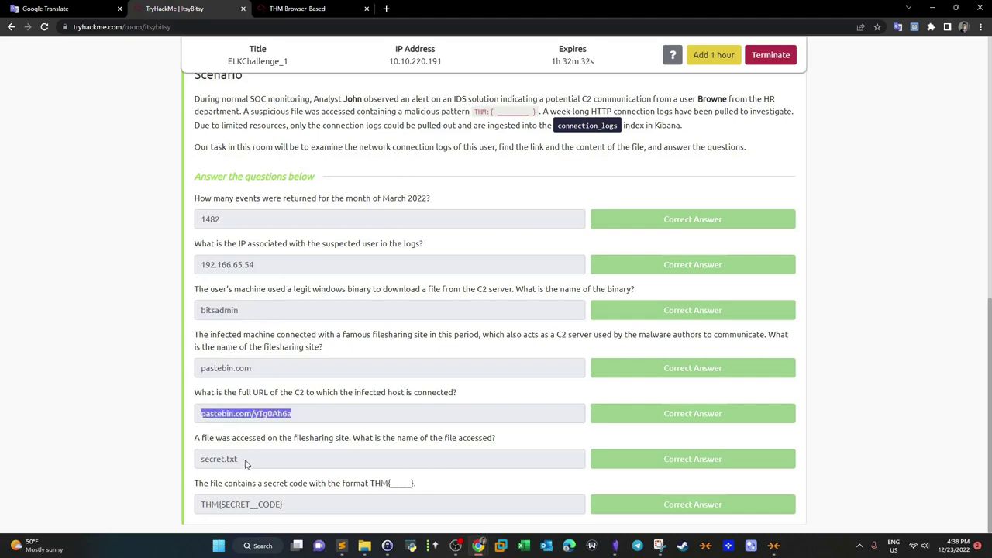
left_click_drag(243, 464, 191, 466)
left_click_drag(280, 505, 202, 500)
Scroll back up to the ItsyBitsy room header showing 100% progress and both tasks checked off.
scroll(309, 350, "up", 5)
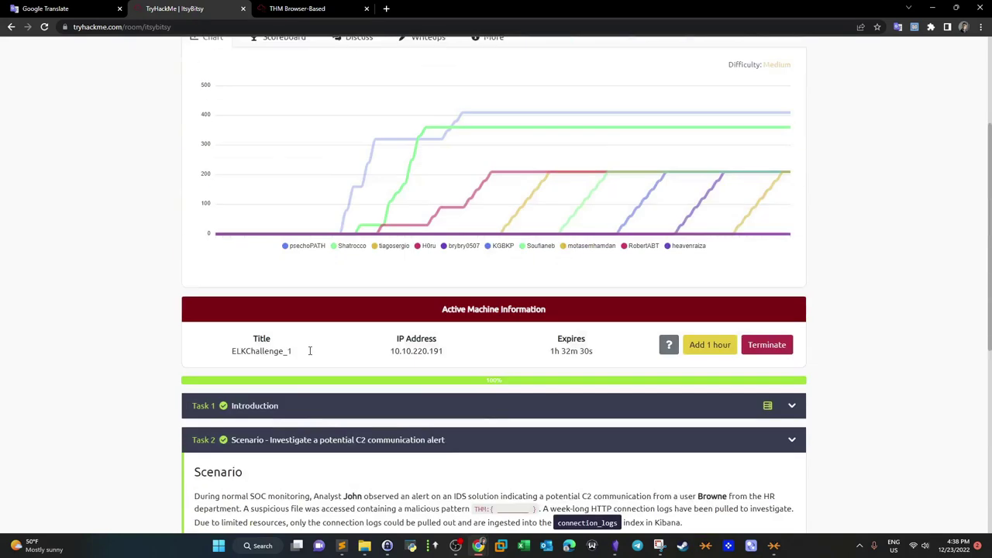
scroll(310, 354, "down", 2)
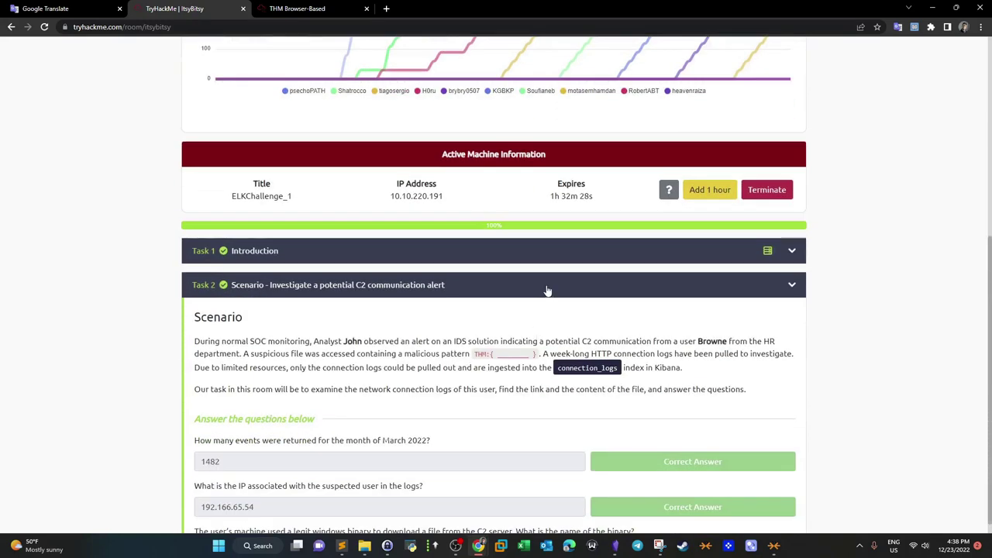
scroll(546, 289, "up", 3)
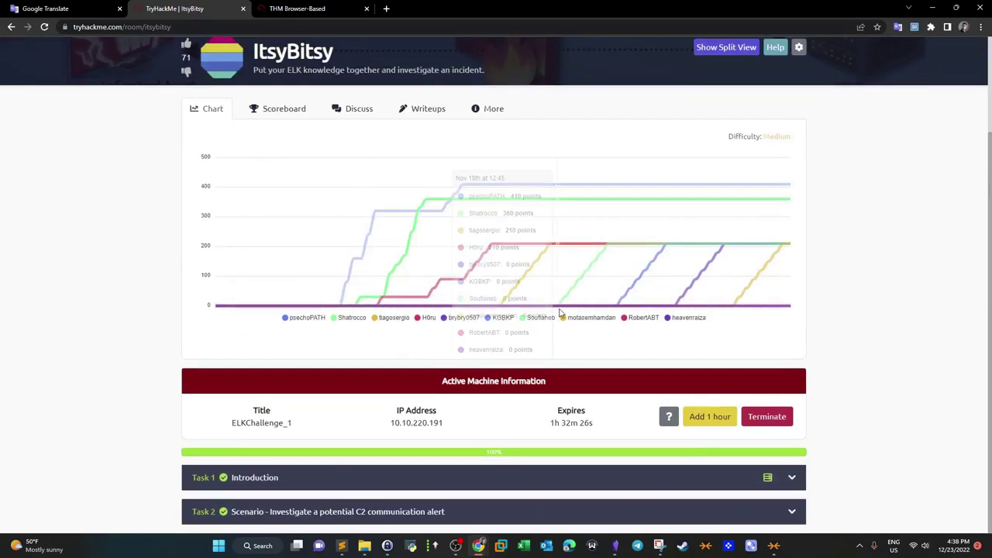